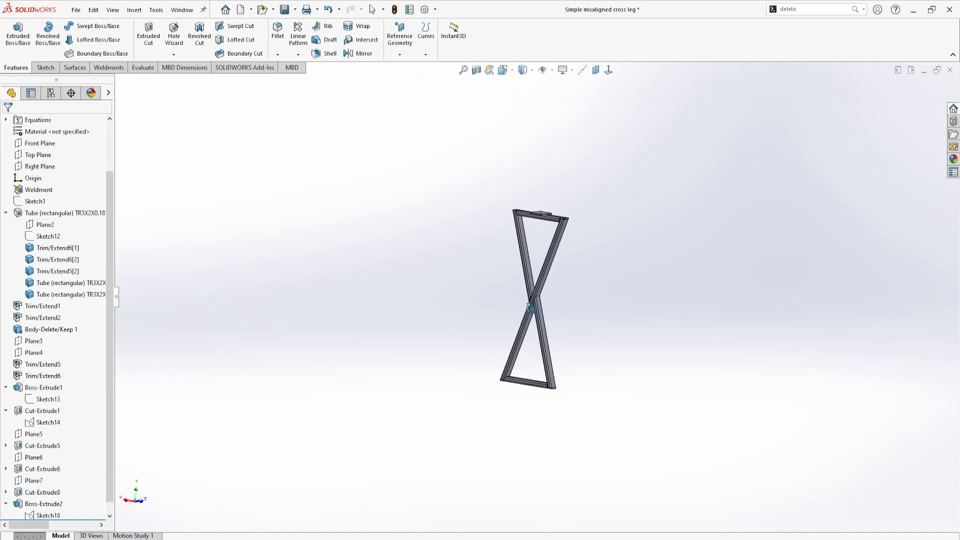
Step: Examine the cross leg weldment model up close and from several angles
scroll(524, 220, "down", 5)
scroll(560, 423, "up", 3)
scroll(561, 426, "down", 4)
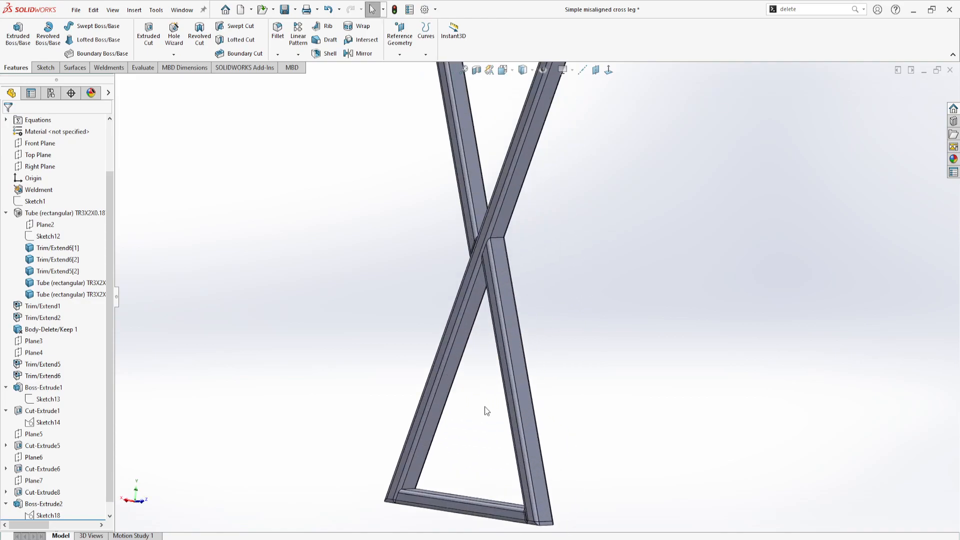
scroll(487, 412, "up", 3)
middle_click_drag(488, 392, 596, 480)
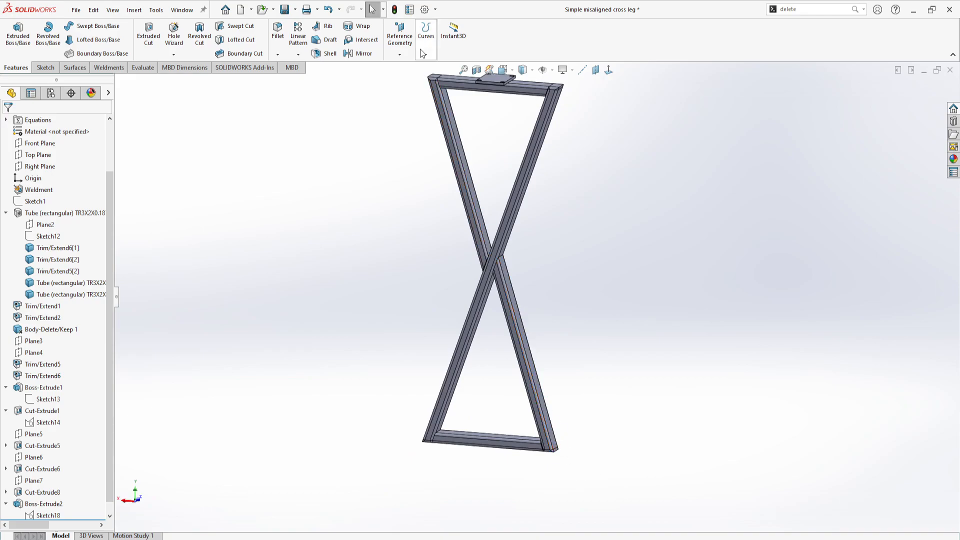
middle_click_drag(384, 339, 514, 205)
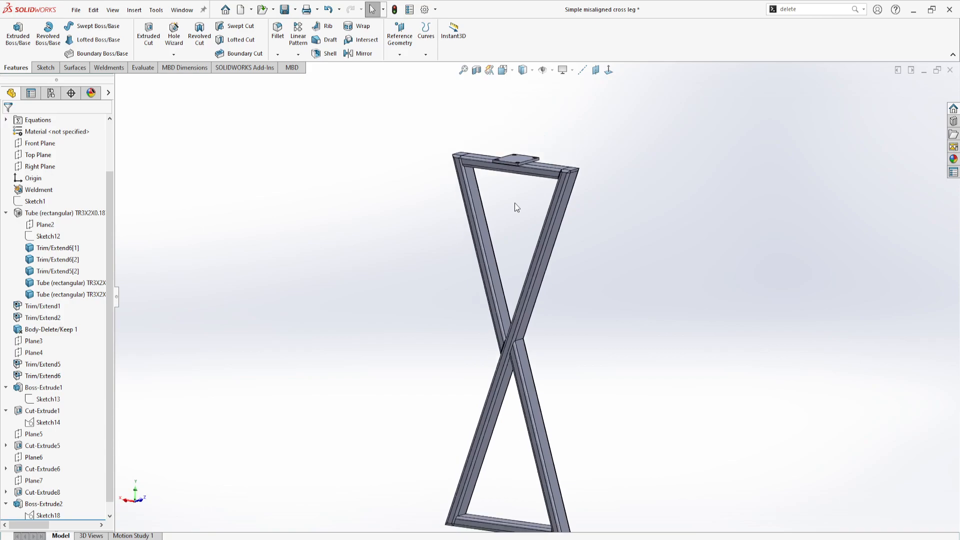
scroll(524, 304, "up", 2)
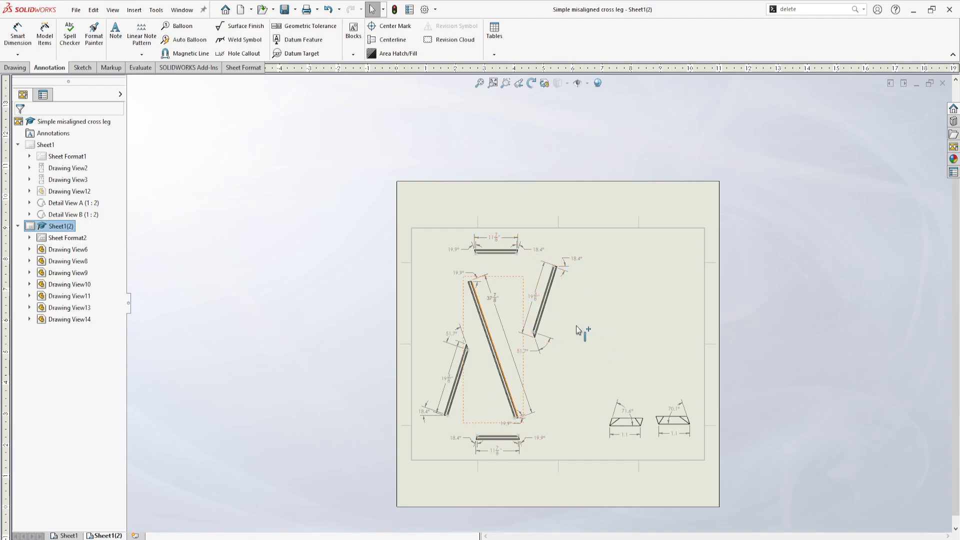
Step: Place a front view of the cross leg beside the drawing sheet and limit it to the Trim/Extend6[2] body
left_click(20, 68)
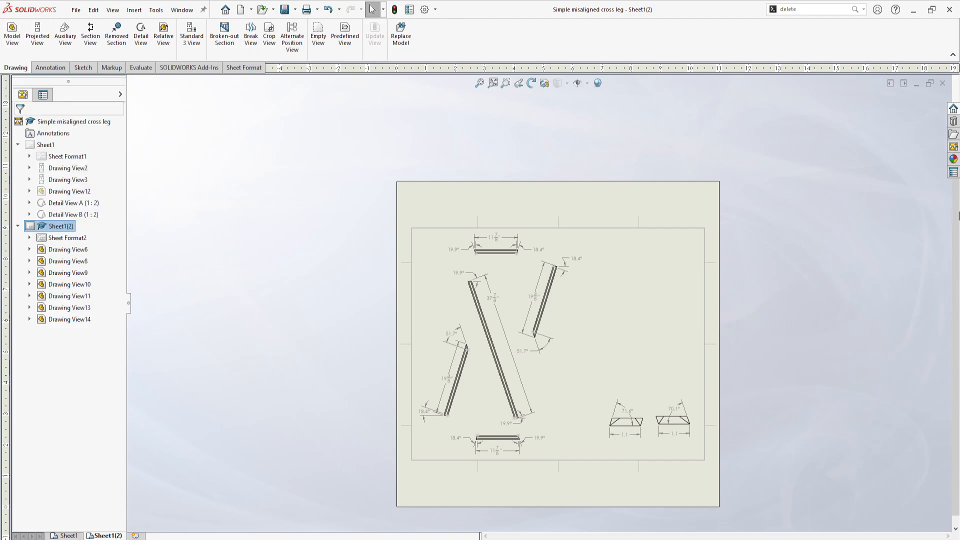
left_click(953, 147)
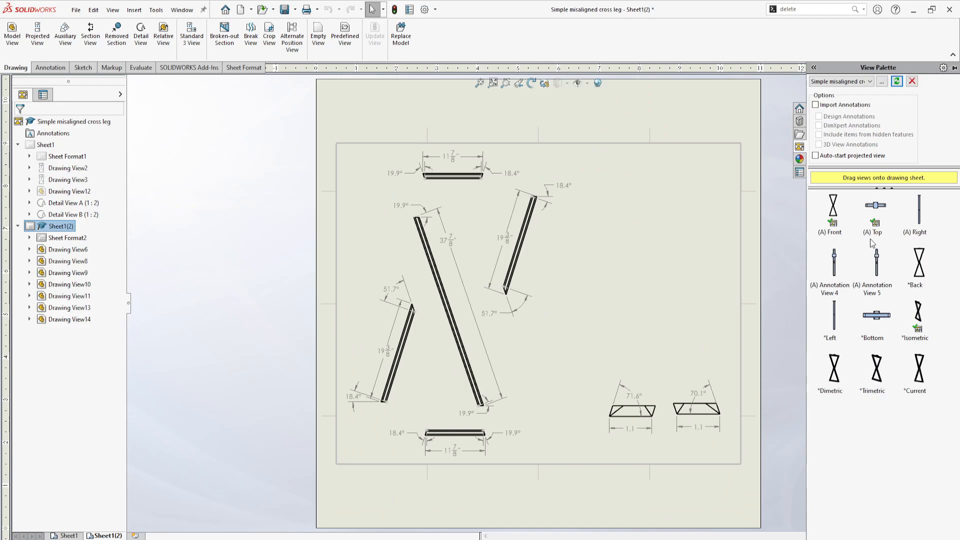
mouse_move(833, 213)
left_mouse_down()
mouse_move(825, 235)
mouse_move(452, 320)
mouse_move(255, 289)
mouse_move(206, 291)
left_mouse_up()
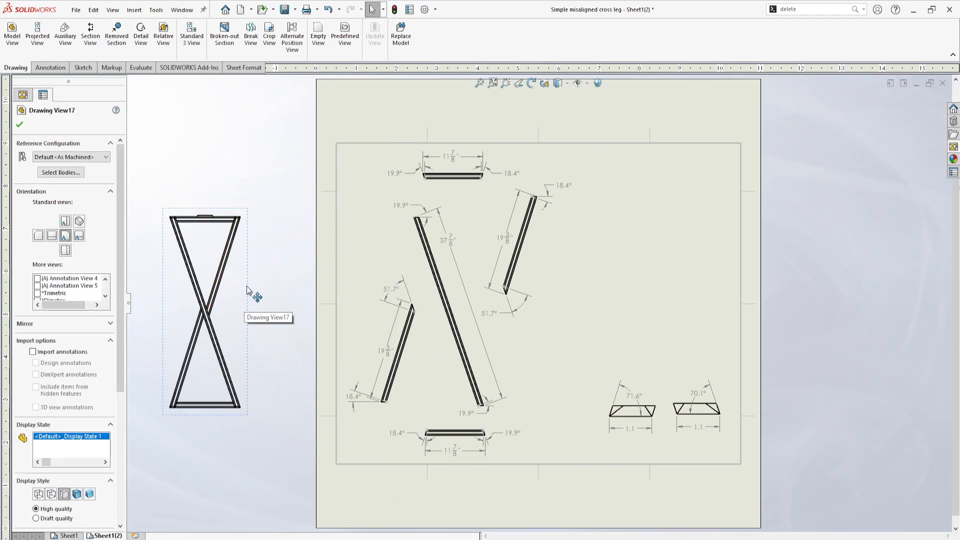
left_click(51, 173)
left_click(496, 283)
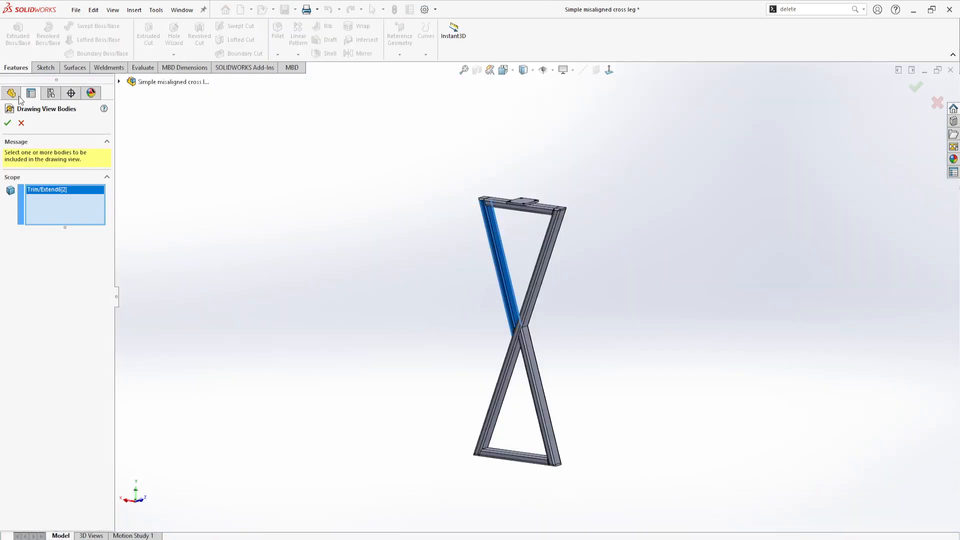
left_click(8, 123)
Step: Shift the new single-tube view beside the sheet and delete it from the drawing
left_click_drag(244, 312, 369, 317)
left_click(246, 328)
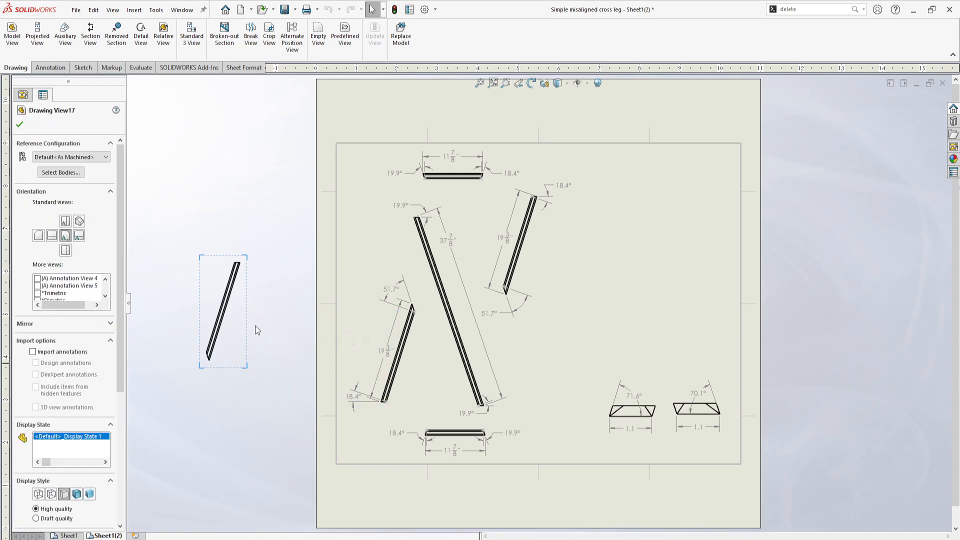
mouse_move(248, 327)
left_mouse_down()
mouse_move(618, 328)
mouse_move(332, 328)
mouse_move(264, 345)
mouse_move(240, 372)
left_mouse_up()
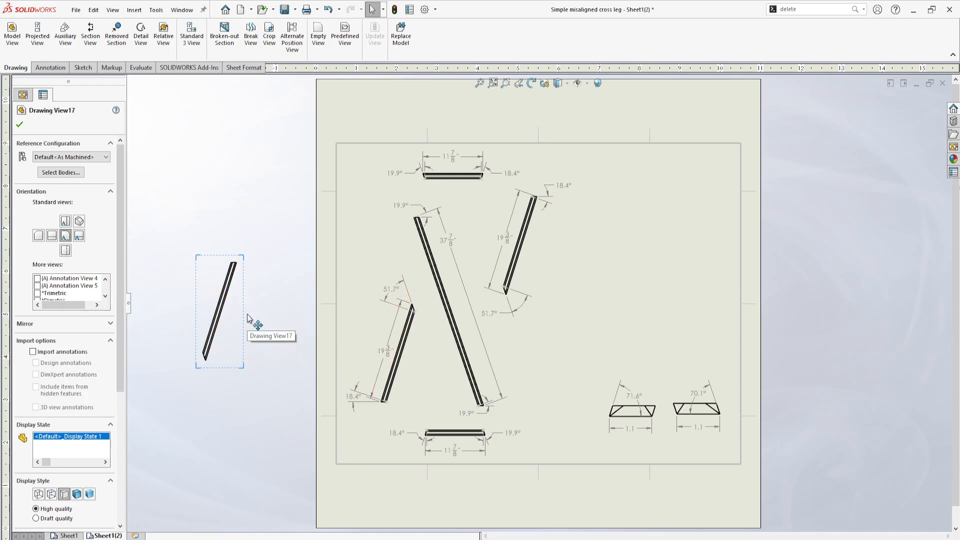
key("Delete")
left_click(547, 243)
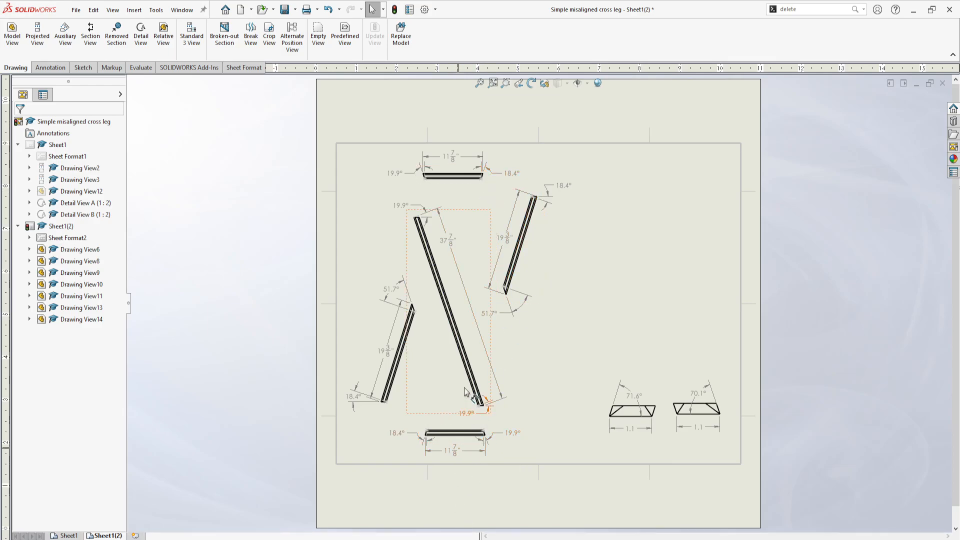
Step: Examine the length and end-angle dimensions on the bottom horizontal tube's view
scroll(451, 472, "down", 5)
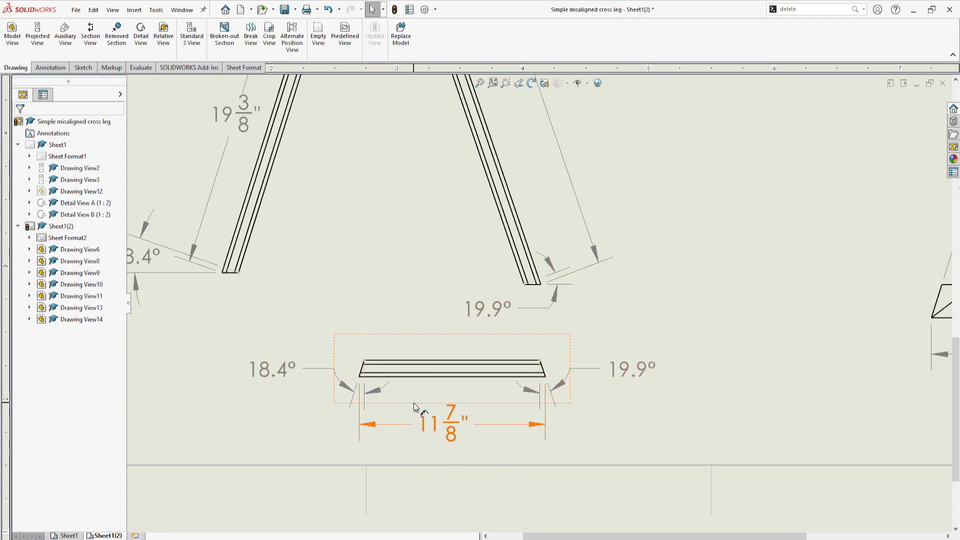
left_click(425, 418)
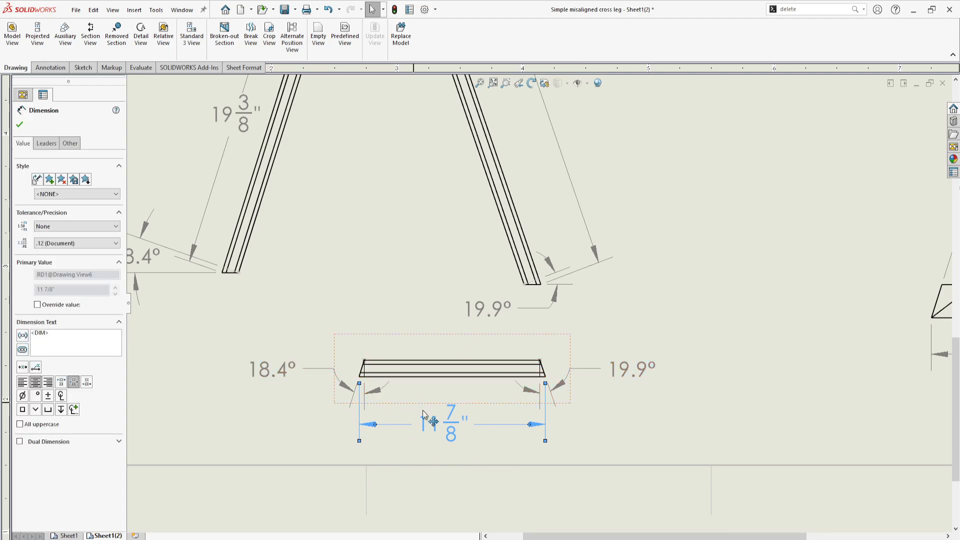
scroll(493, 369, "up", 9)
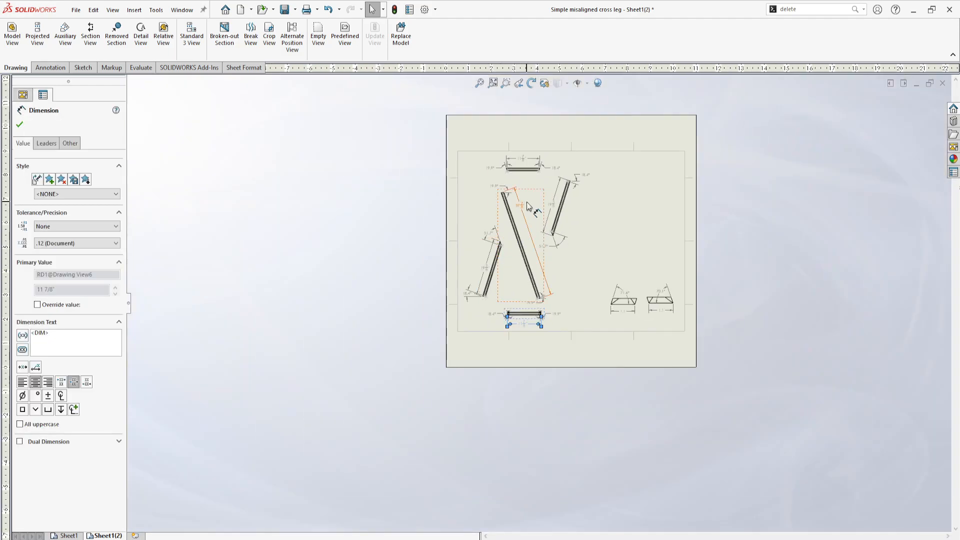
scroll(520, 165, "down", 2)
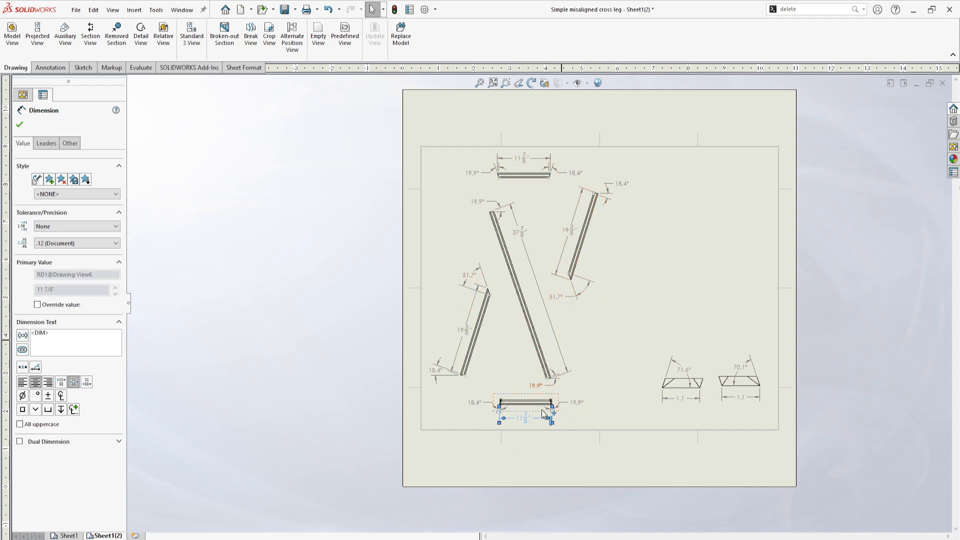
scroll(531, 405, "down", 3)
key("Escape")
scroll(535, 390, "down", 2)
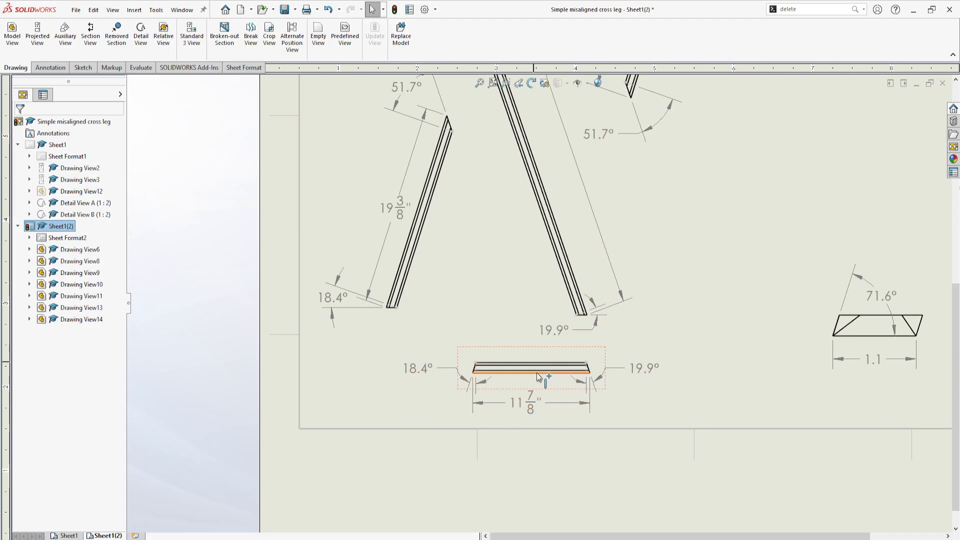
scroll(537, 382, "down", 3)
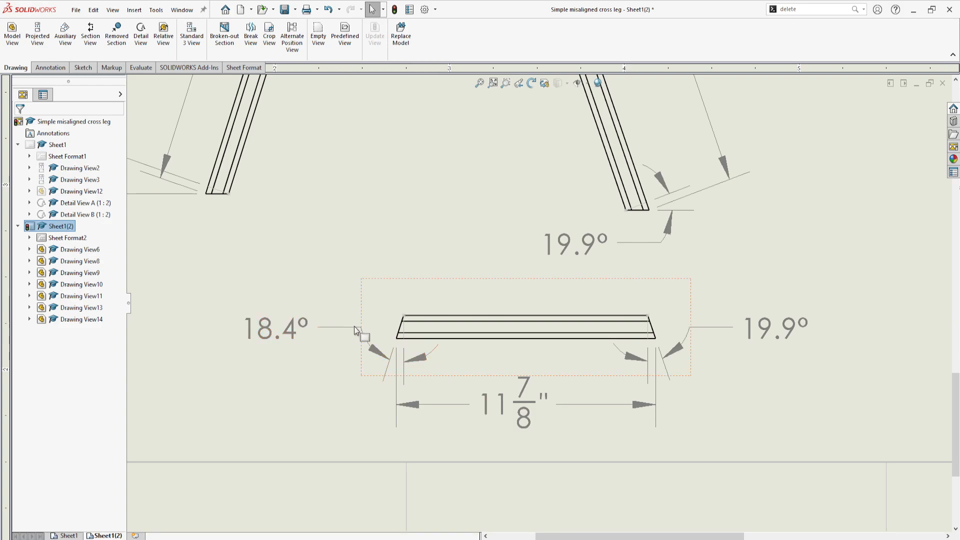
key("alt+Tab")
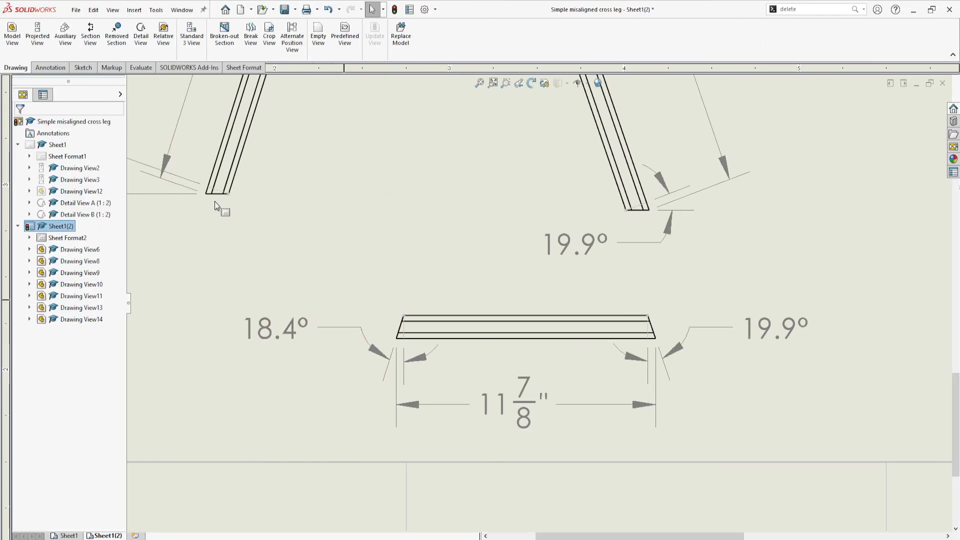
left_click(64, 65)
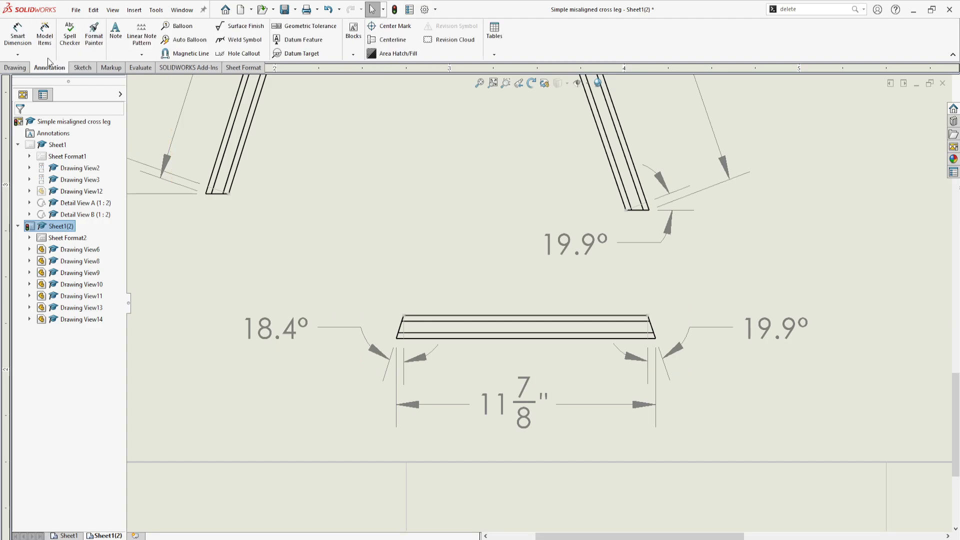
left_click(17, 33)
scroll(421, 357, "down", 2)
scroll(421, 357, "down", 1)
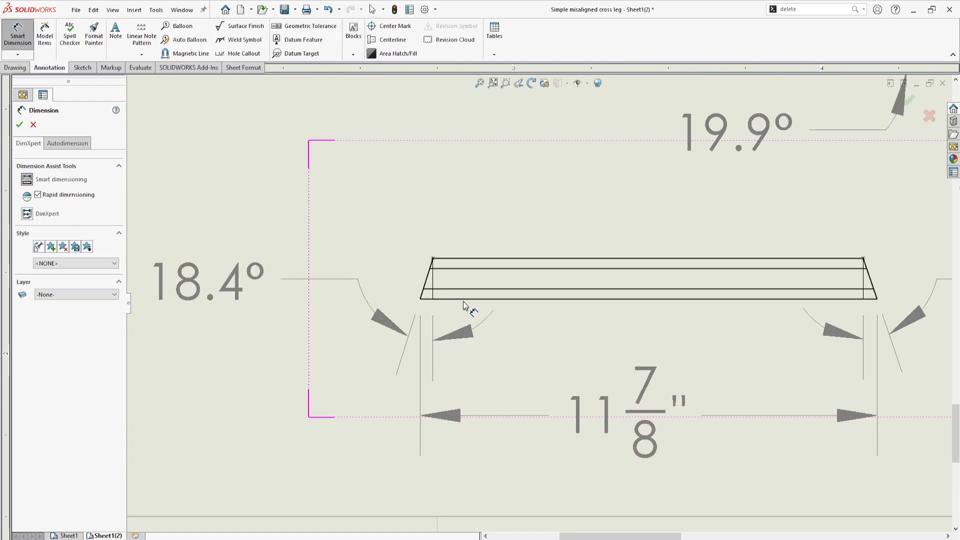
left_click(457, 299)
left_click(427, 280)
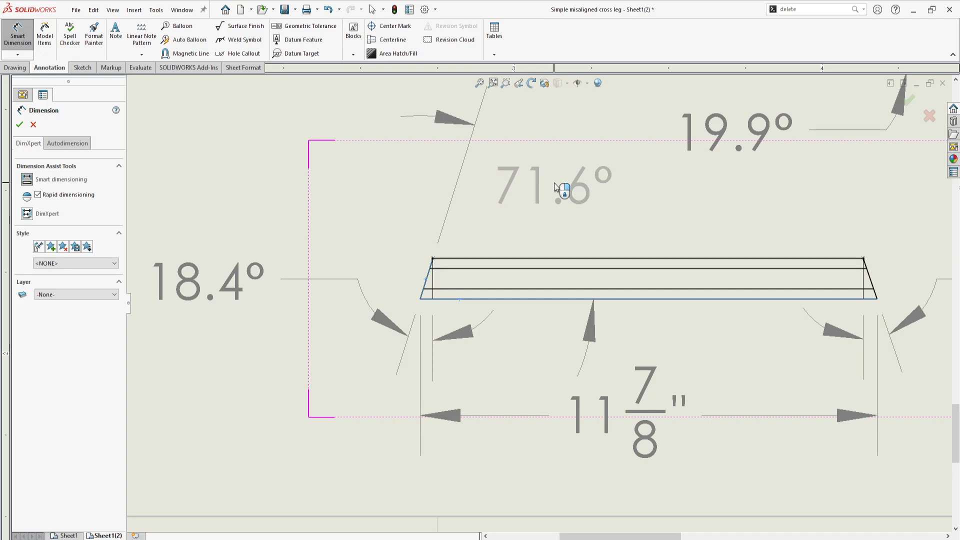
key("Escape")
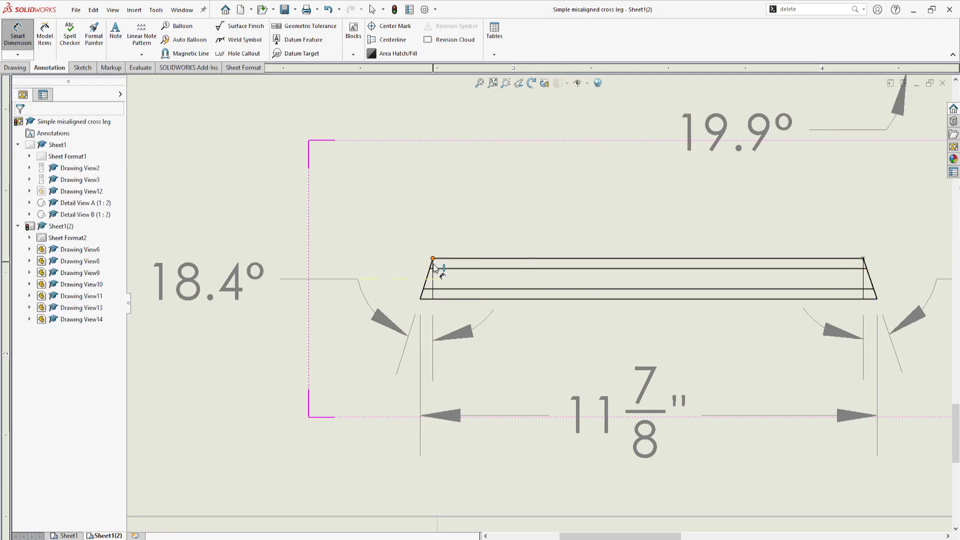
Step: Sketch a slanted centerline about 1.19 in long between the bottom tube's upper and lower edges, near its left end
left_click(83, 68)
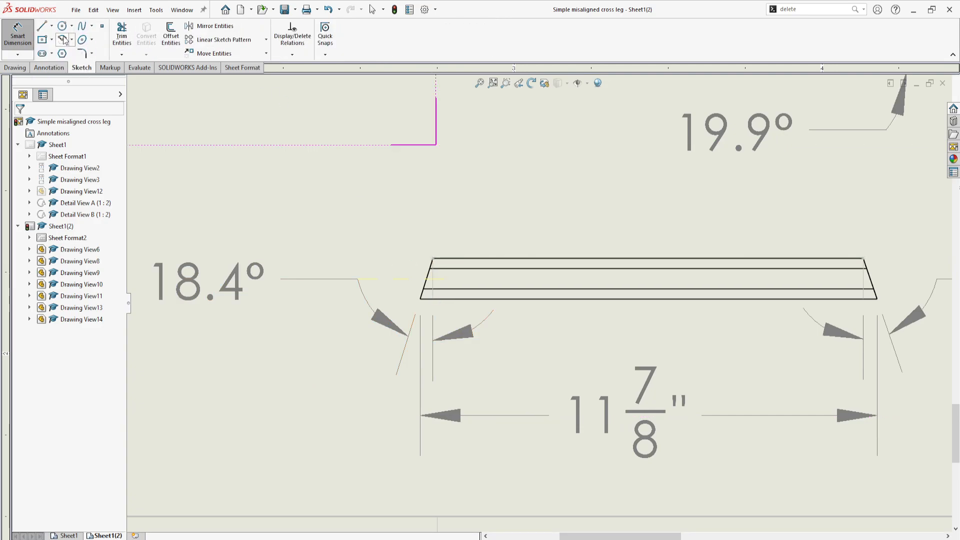
left_click(51, 27)
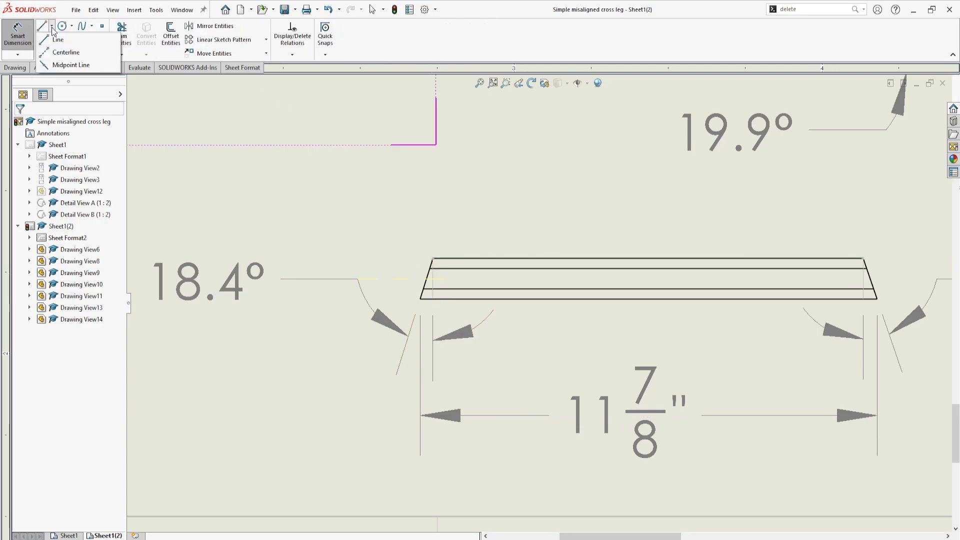
left_click(66, 52)
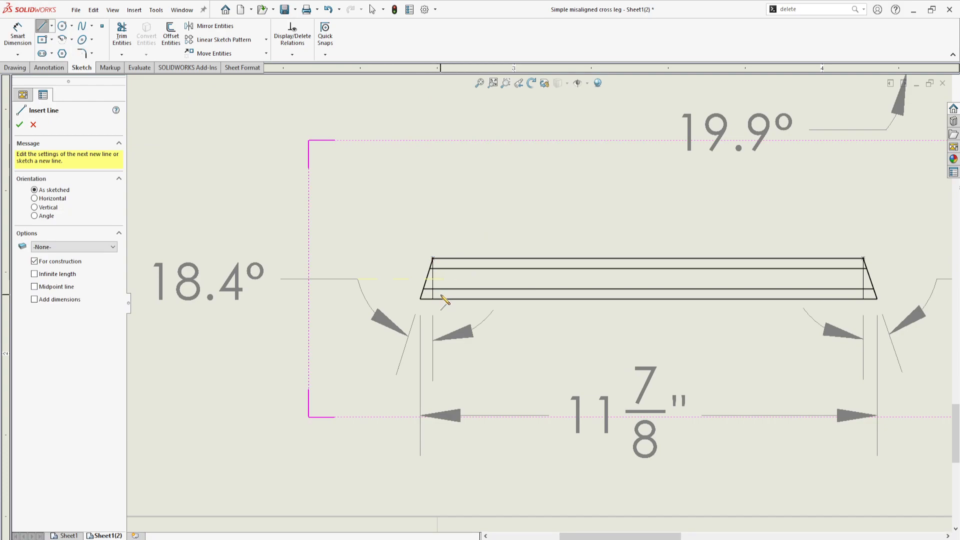
left_click(449, 259)
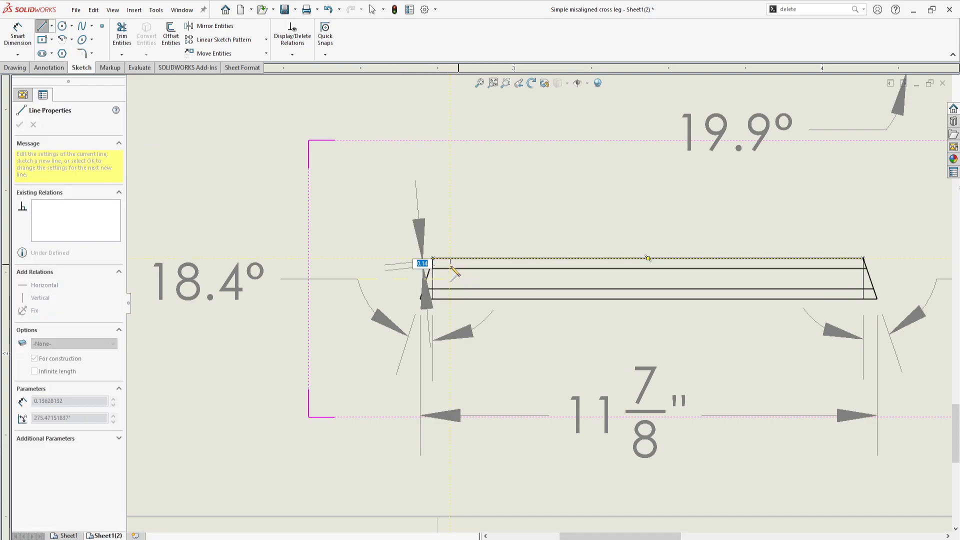
left_click(475, 299)
key("Escape")
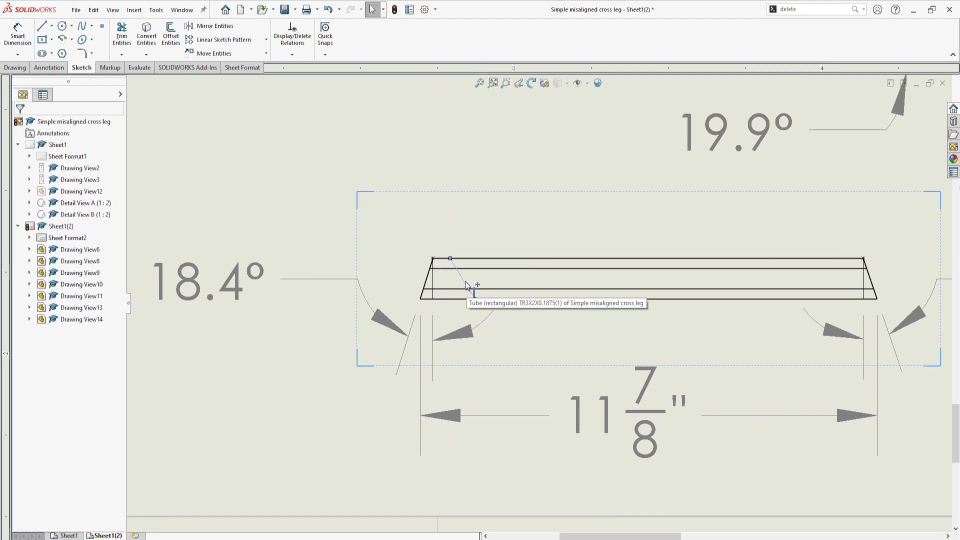
Step: Make the sketched centerline perpendicular to the bottom tube's lower edge
left_click(468, 294)
left_click(465, 299)
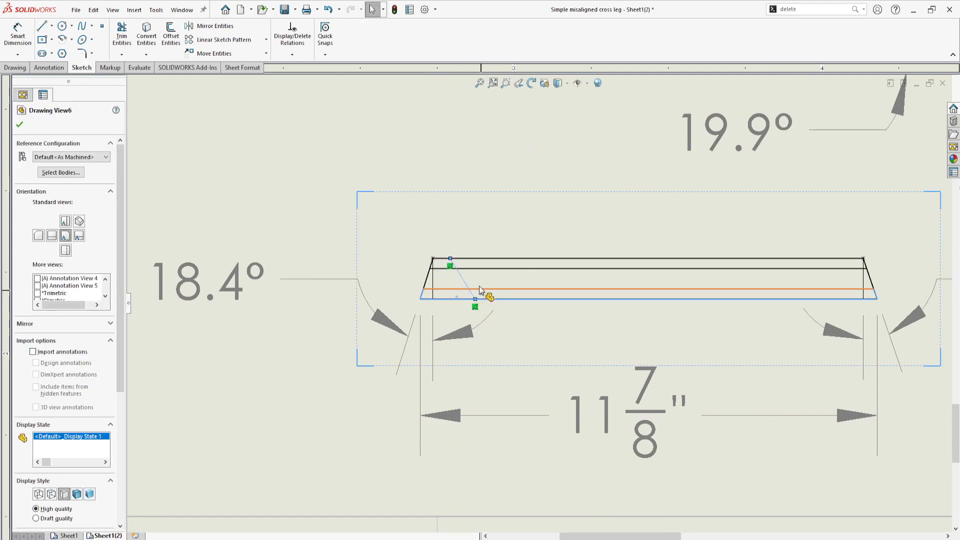
left_click(277, 170)
scroll(466, 272, "down", 3)
left_click(456, 279)
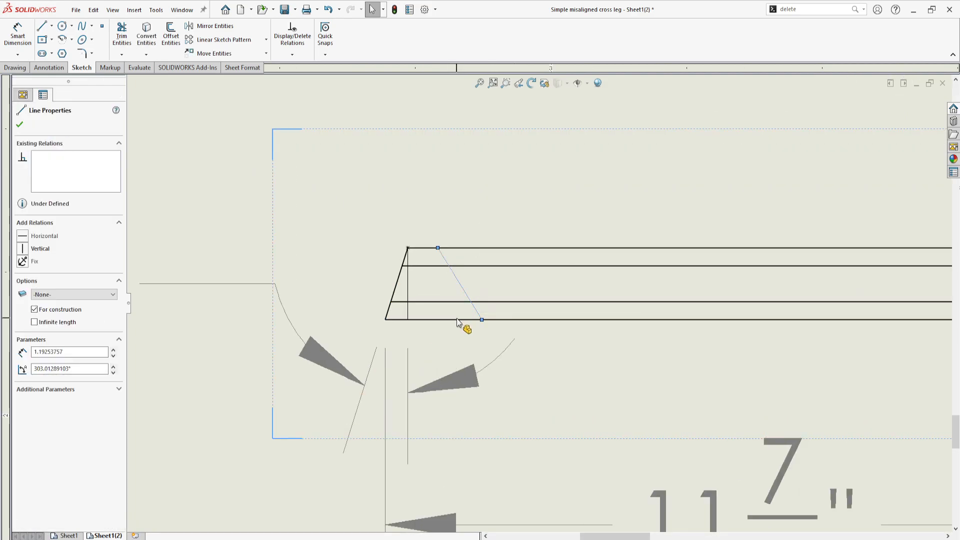
left_click(457, 320, "ctrl")
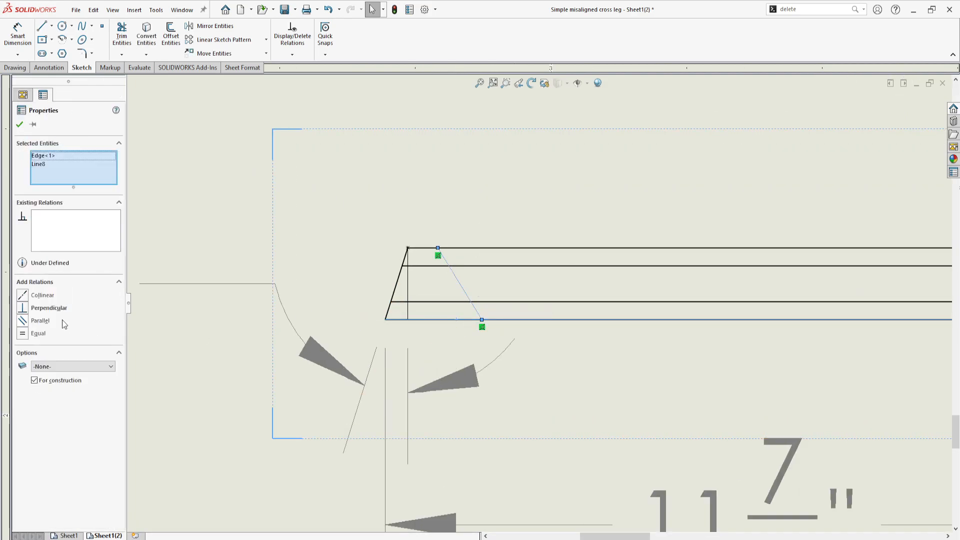
left_click(23, 312)
left_click(337, 217)
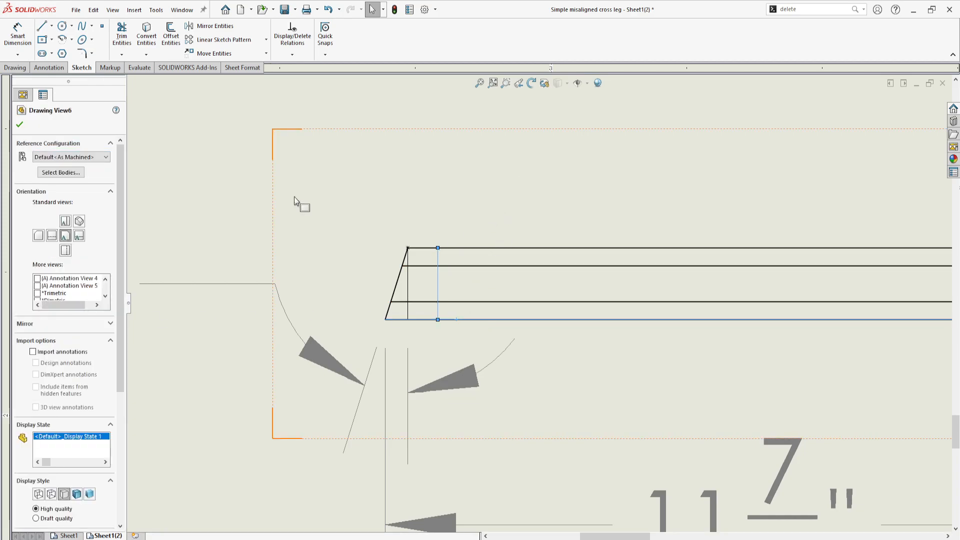
Step: Try to dimension the angle between the perpendicular centerline and the bottom tube's slanted left end
left_click(17, 31)
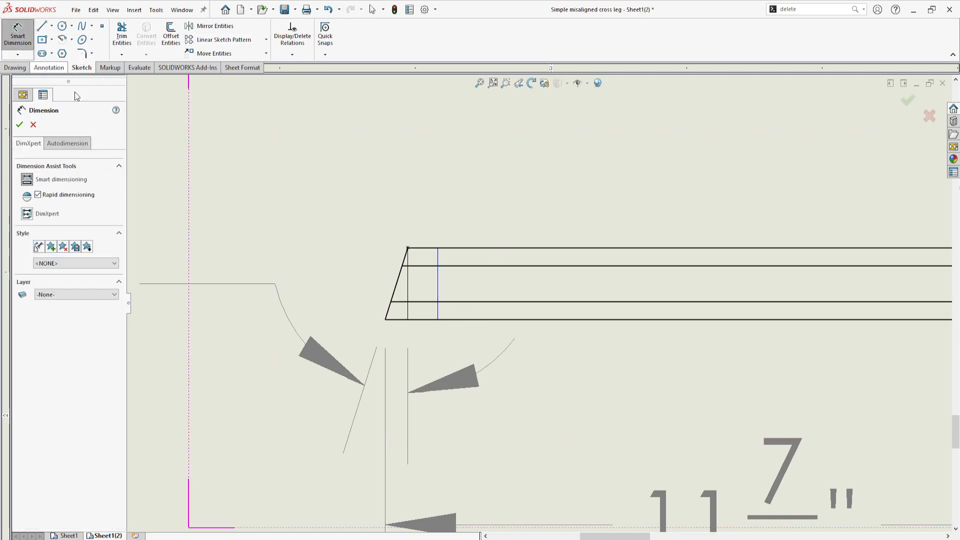
scroll(418, 339, "down", 2)
scroll(491, 300, "up", 2)
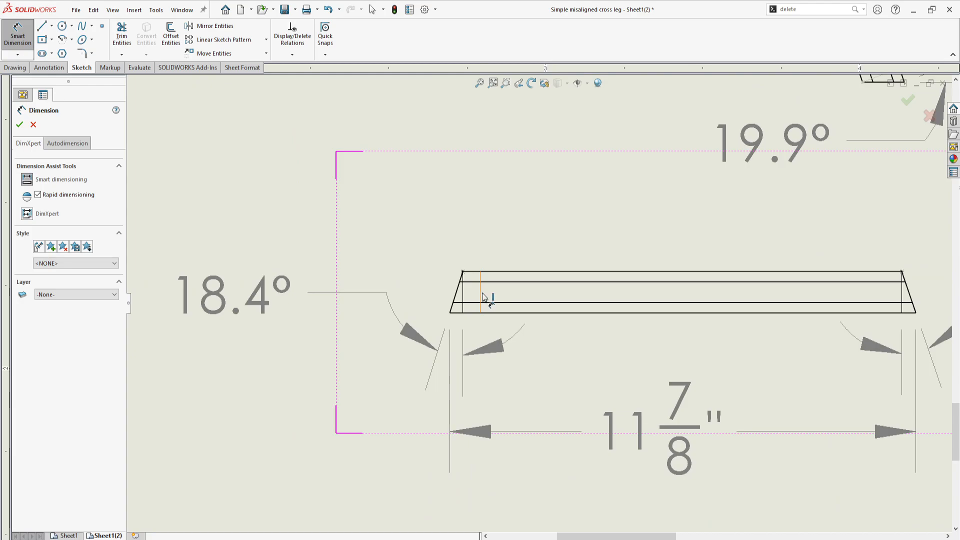
left_click(481, 298)
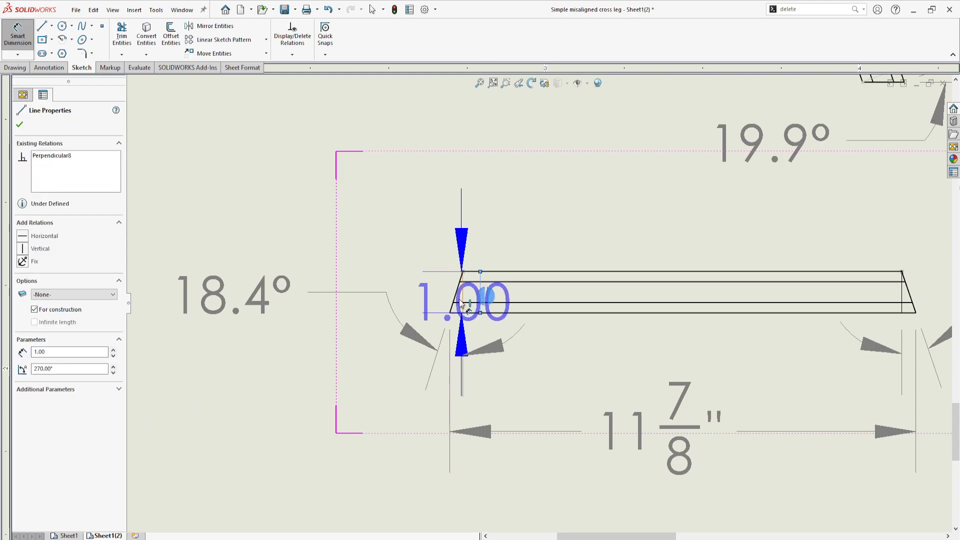
left_click(456, 301)
scroll(491, 432, "up", 3)
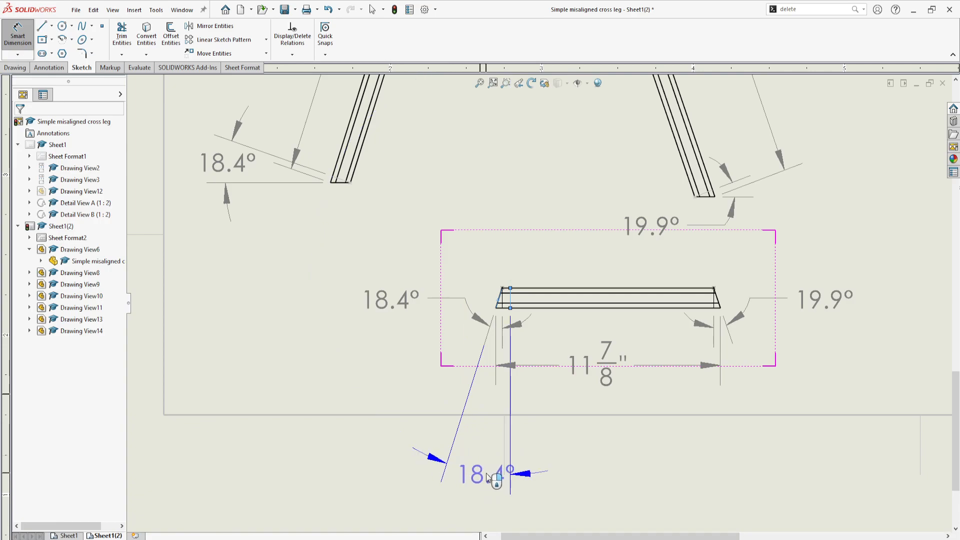
key("Escape")
key("Escape")
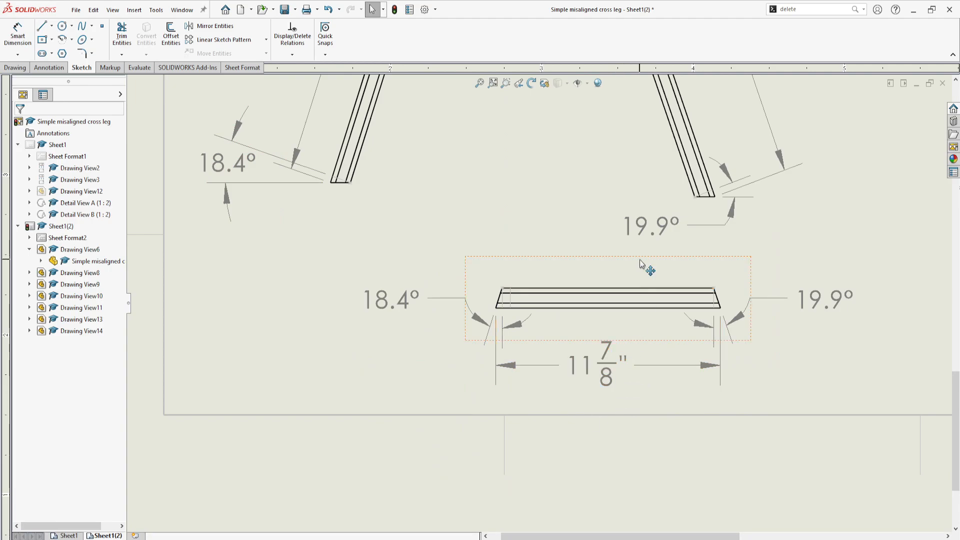
Step: Delete the extra perpendicular centerline sketched near the bottom tube's left end
scroll(698, 320, "up", 3)
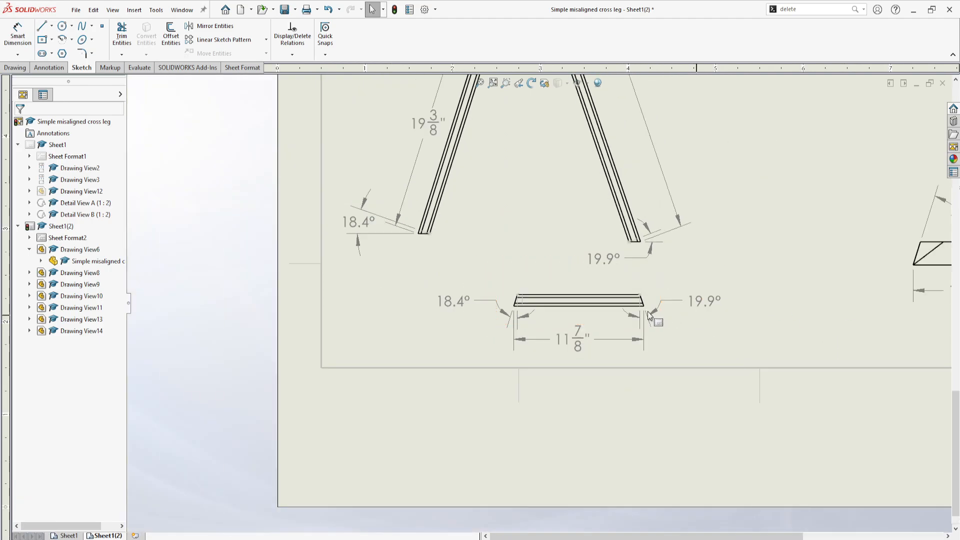
scroll(535, 300, "down", 2)
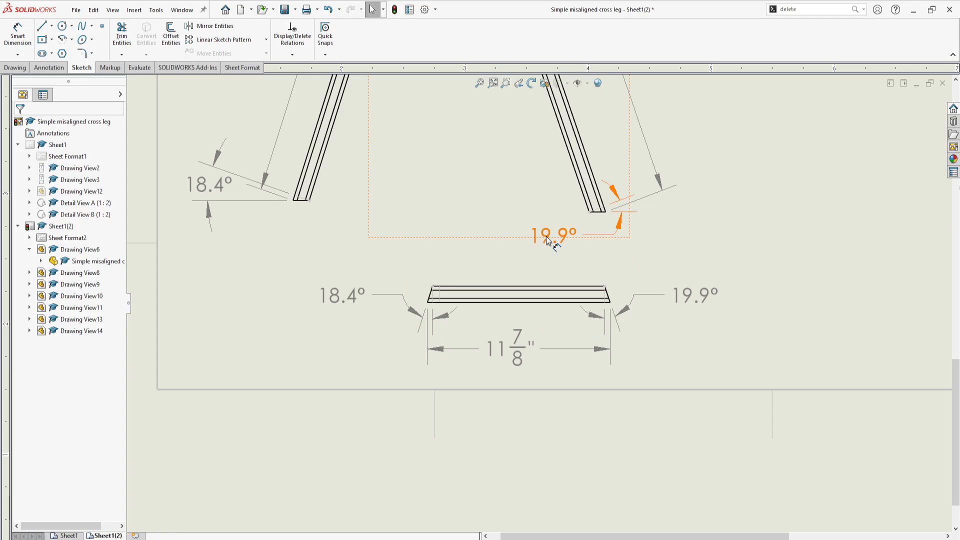
scroll(441, 317, "down", 2)
scroll(440, 316, "down", 2)
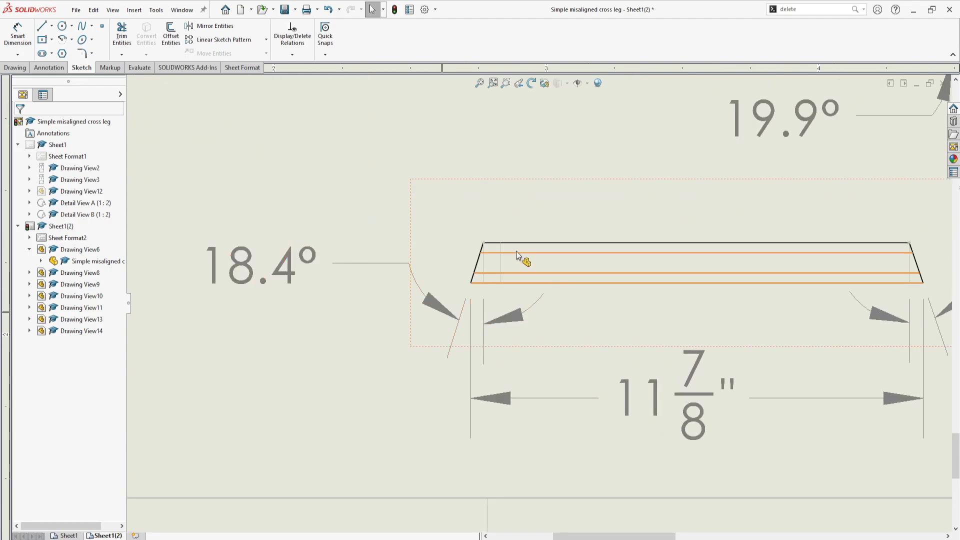
scroll(522, 257, "down", 1)
left_click(499, 287)
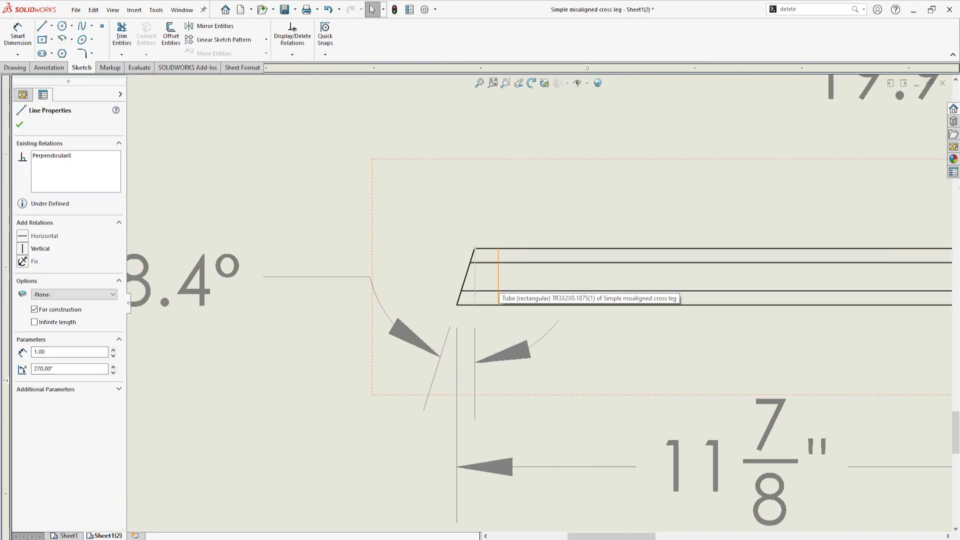
left_click(595, 349)
scroll(541, 304, "up", 3)
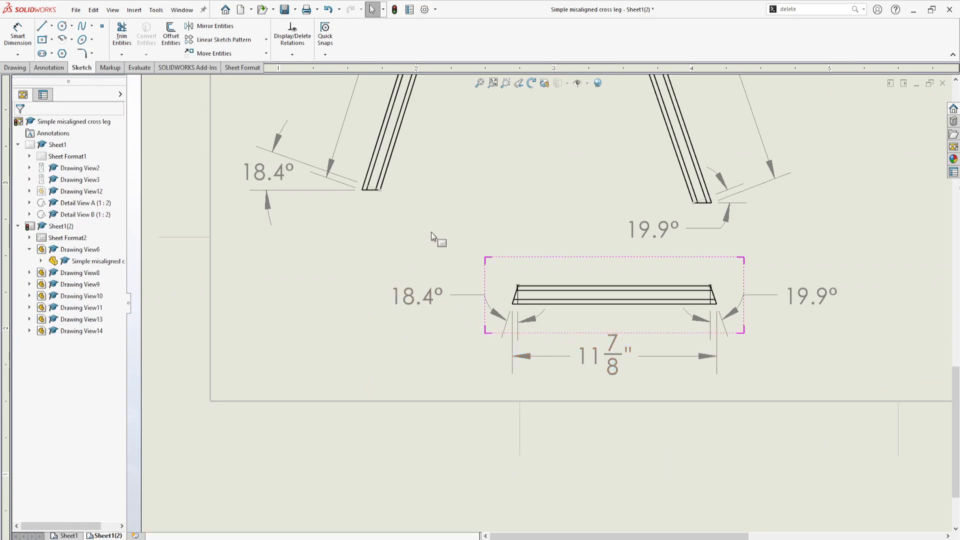
Step: Compare the miter angle dimensions at the bottom horizontal tube's ends with those at the lower end of the long diagonal tube
left_click(493, 313)
left_click(824, 299)
left_click(824, 378)
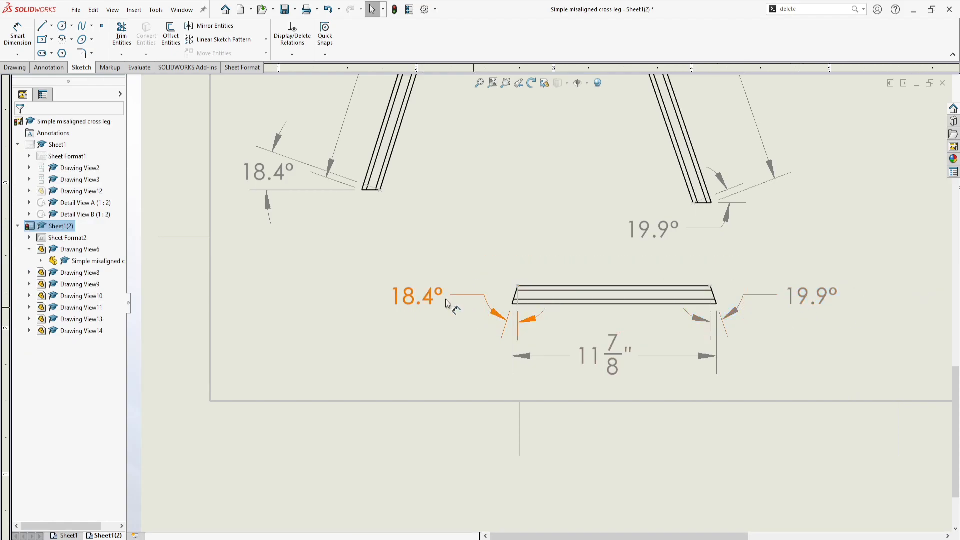
scroll(449, 295, "up", 5)
scroll(556, 235, "down", 4)
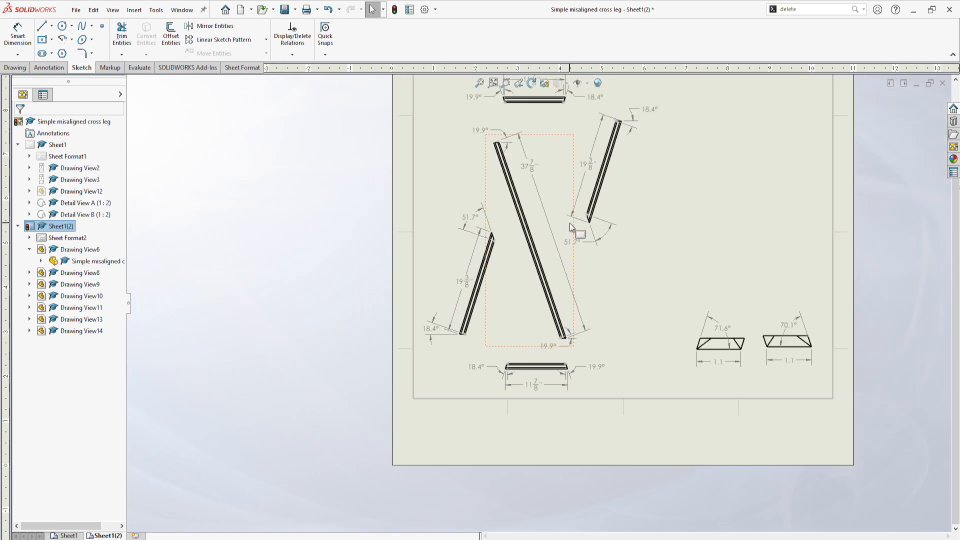
key("f")
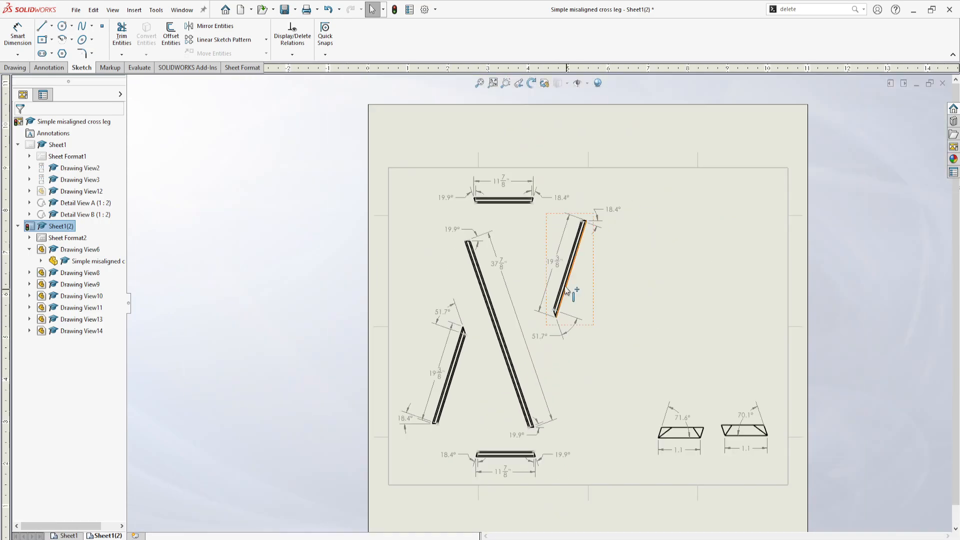
scroll(489, 263, "down", 4)
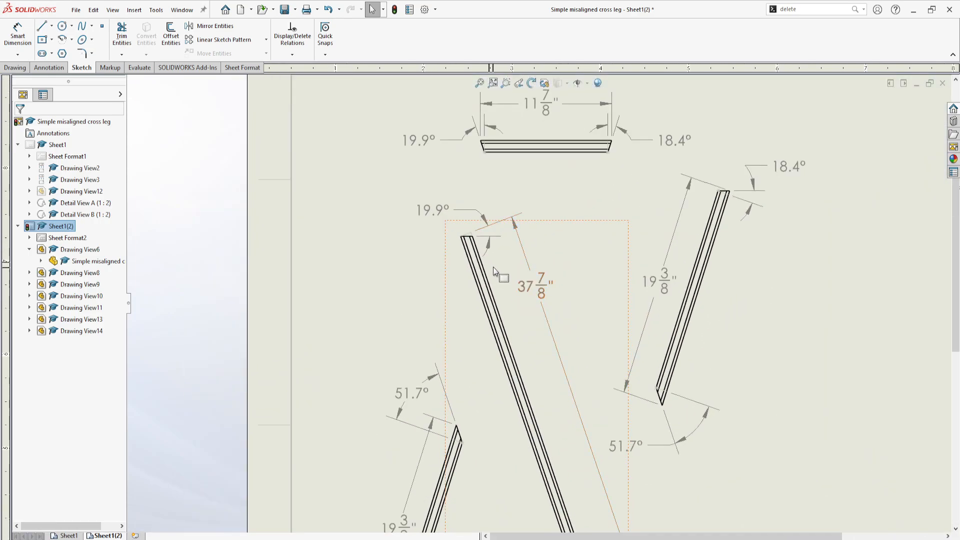
scroll(551, 302, "up", 6)
scroll(564, 406, "down", 6)
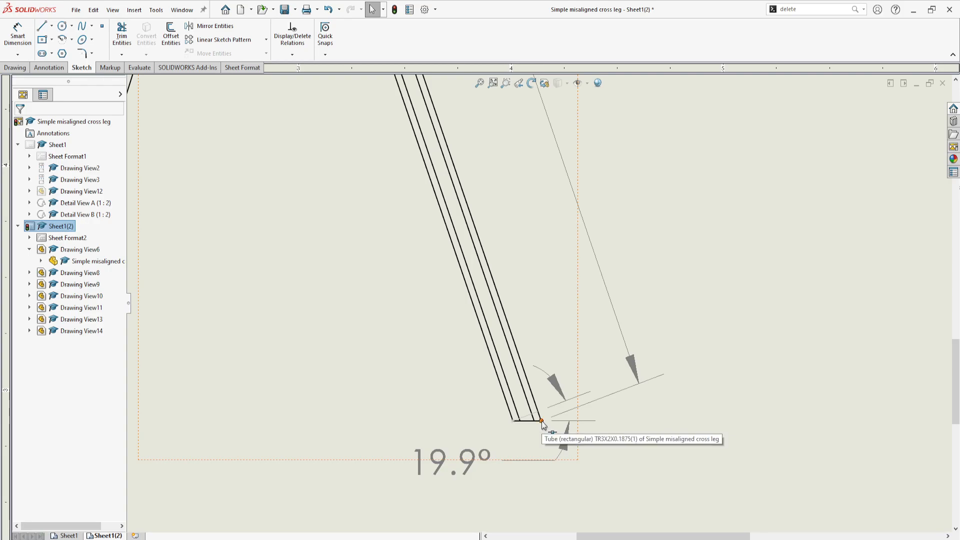
scroll(552, 407, "up", 6)
scroll(535, 422, "down", 6)
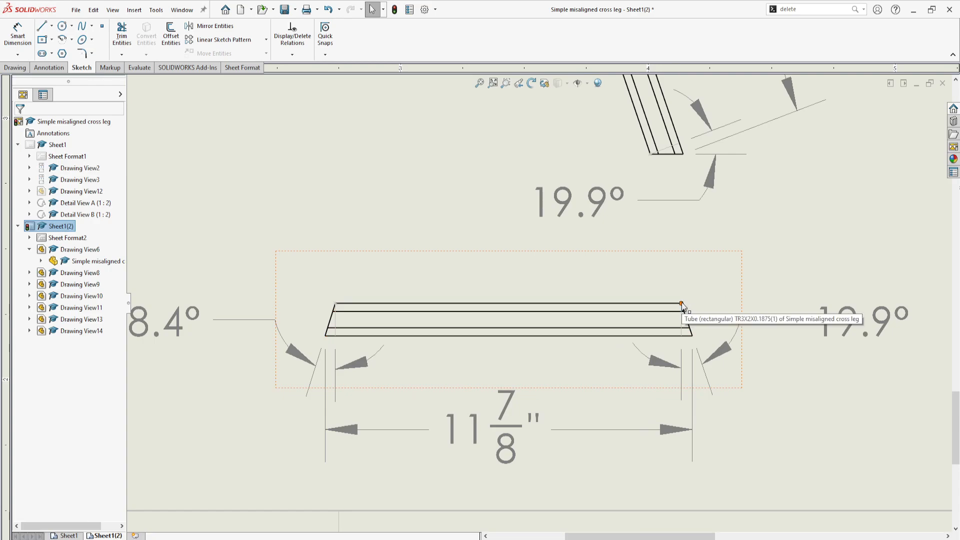
scroll(681, 304, "up", 5)
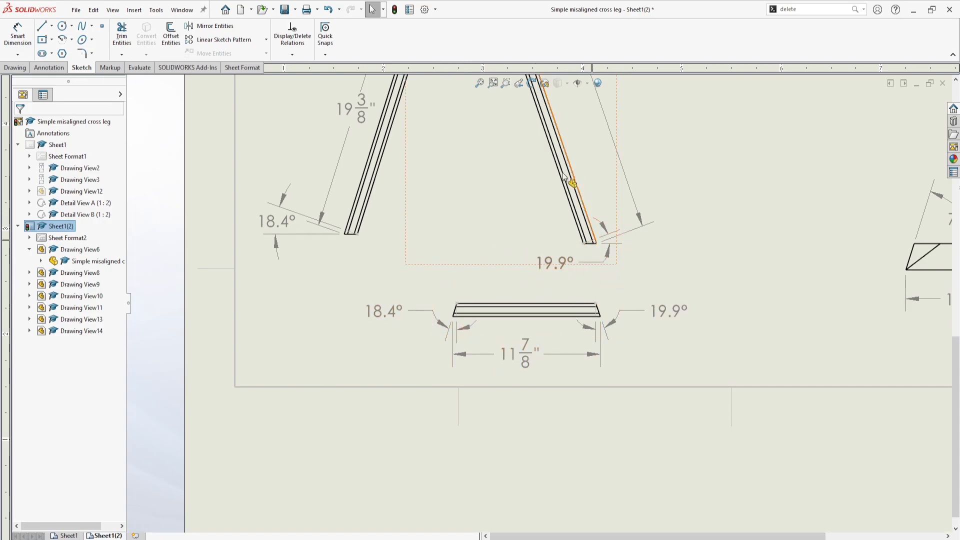
scroll(594, 272, "up", 3)
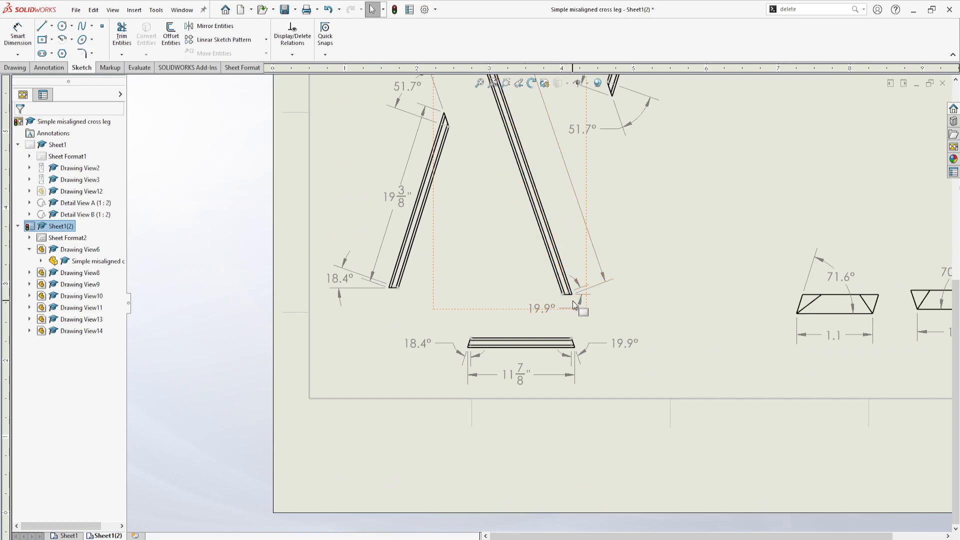
scroll(580, 301, "down", 3)
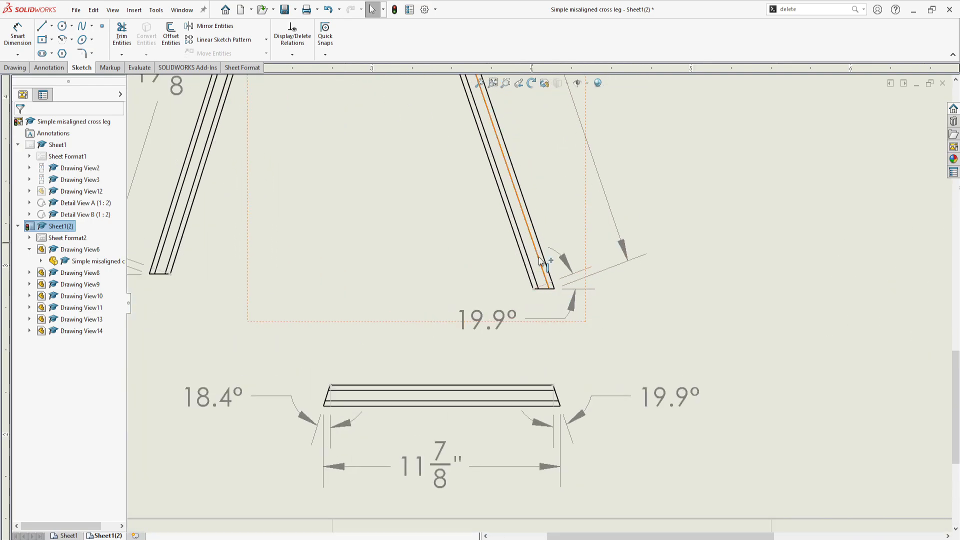
Step: Examine the long diagonal tube's overall length dimension and the construction corners it references at both ends
scroll(562, 291, "up", 4)
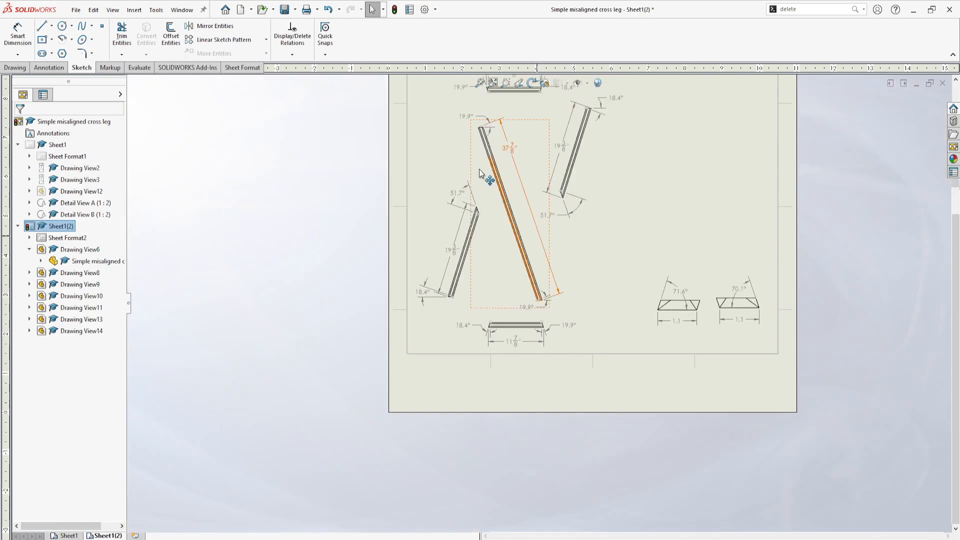
scroll(485, 180, "down", 2)
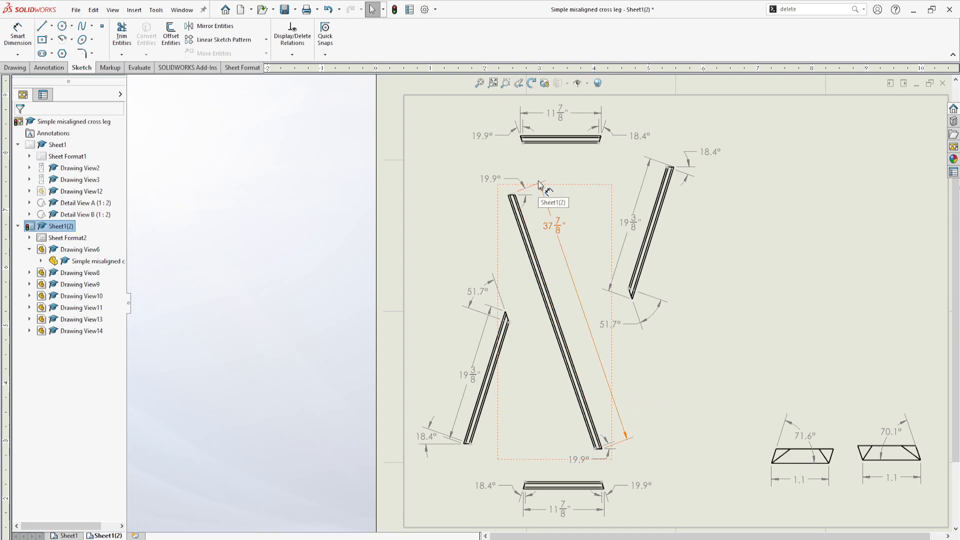
scroll(537, 241, "down", 4)
scroll(538, 241, "down", 6)
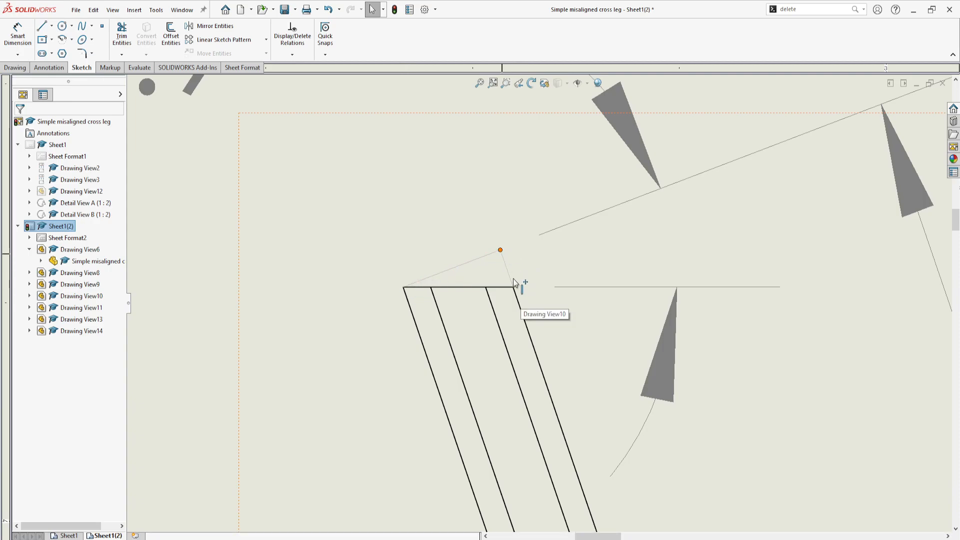
scroll(577, 309, "up", 15)
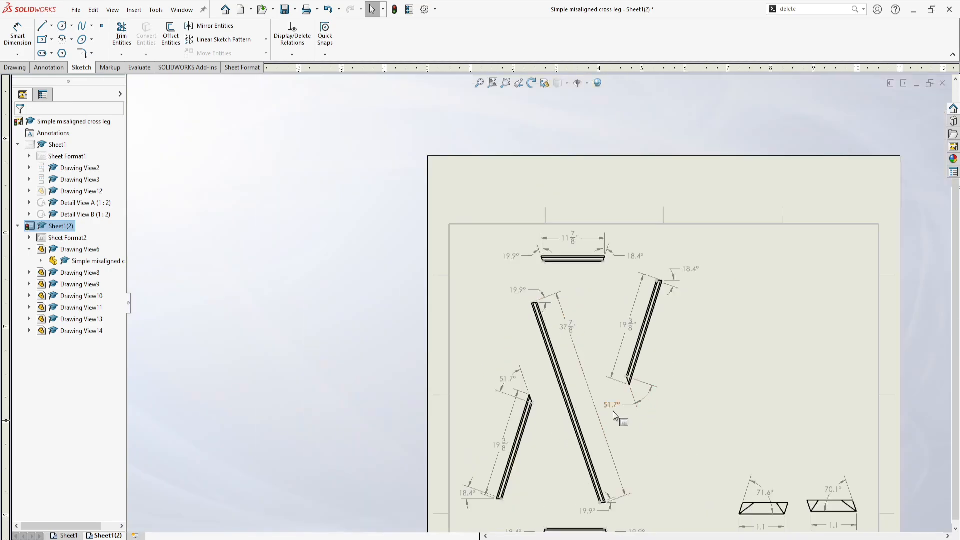
scroll(579, 413, "down", 8)
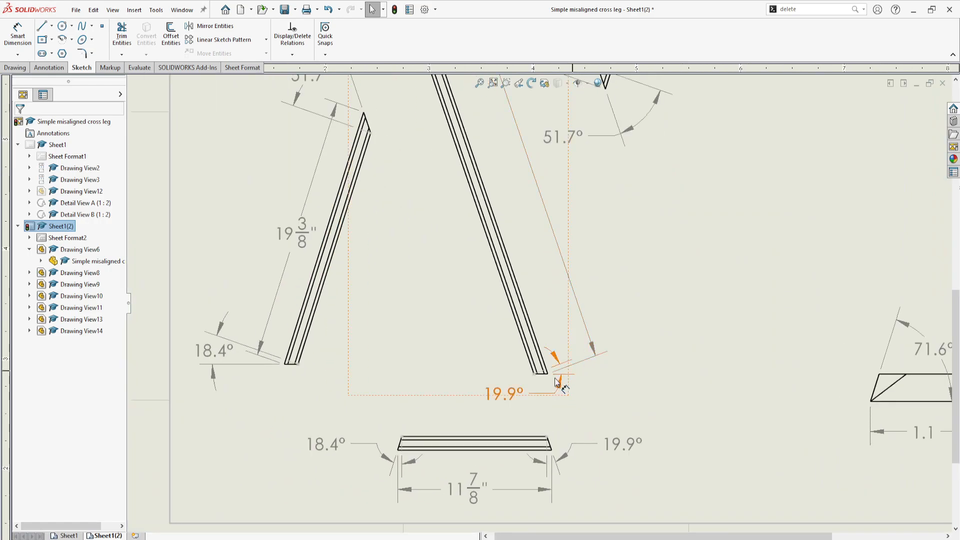
scroll(567, 325, "up", 8)
scroll(477, 133, "down", 6)
scroll(522, 251, "down", 3)
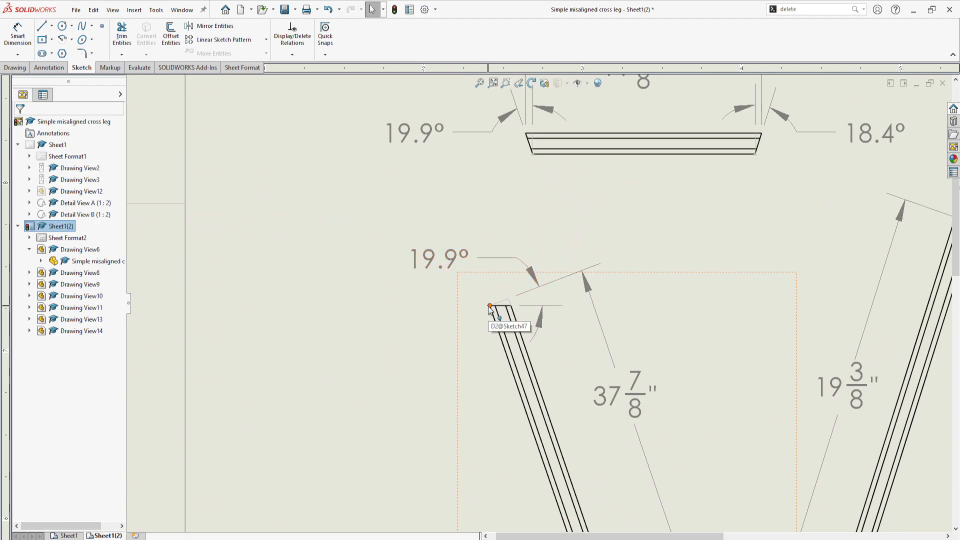
scroll(539, 298, "up", 8)
scroll(557, 358, "down", 3)
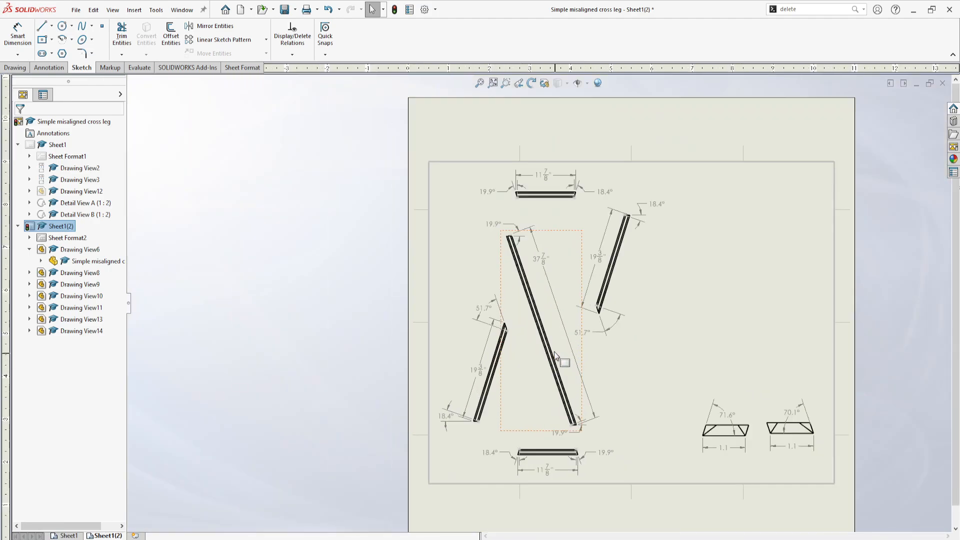
Step: Review the lengths and cut angles of the top, long diagonal and two short diagonal tubes across the cut-list sheet
scroll(556, 358, "down", 3)
scroll(550, 195, "up", 2)
scroll(507, 255, "down", 3)
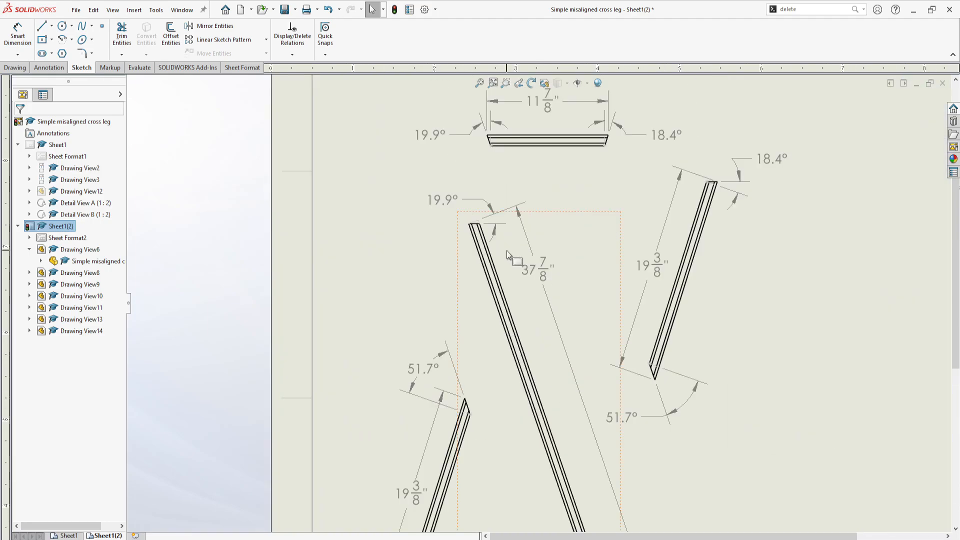
scroll(508, 255, "down", 2)
scroll(525, 266, "up", 2)
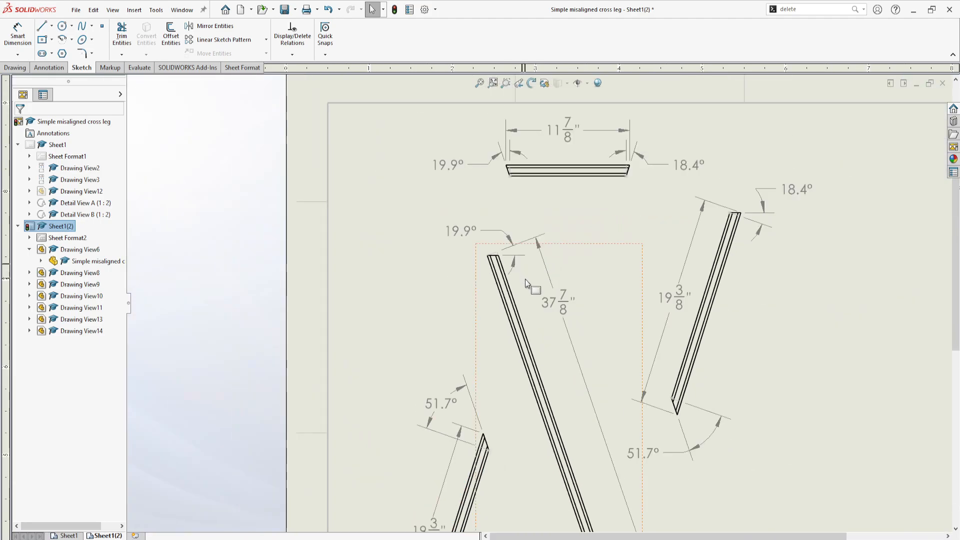
scroll(525, 278, "up", 4)
scroll(615, 317, "down", 4)
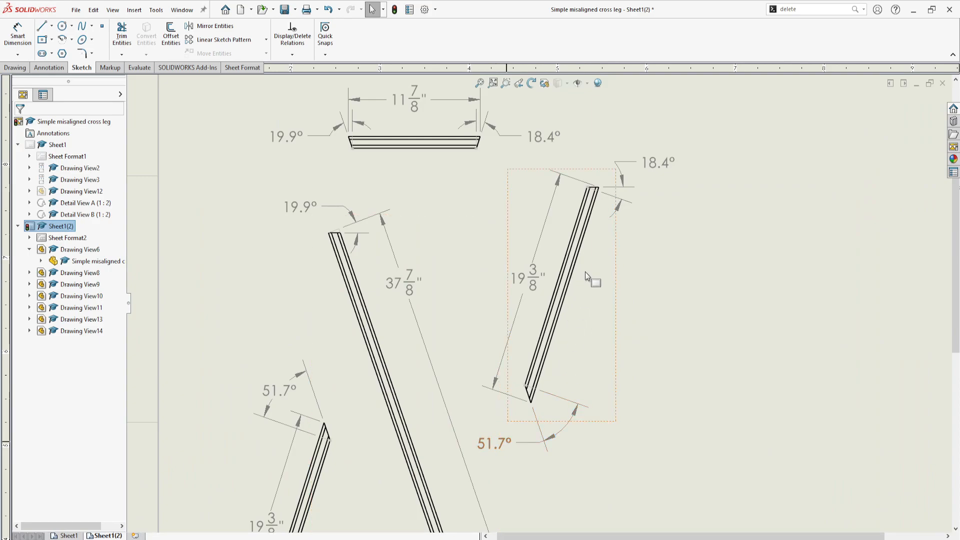
scroll(504, 172, "up", 4)
scroll(462, 203, "down", 4)
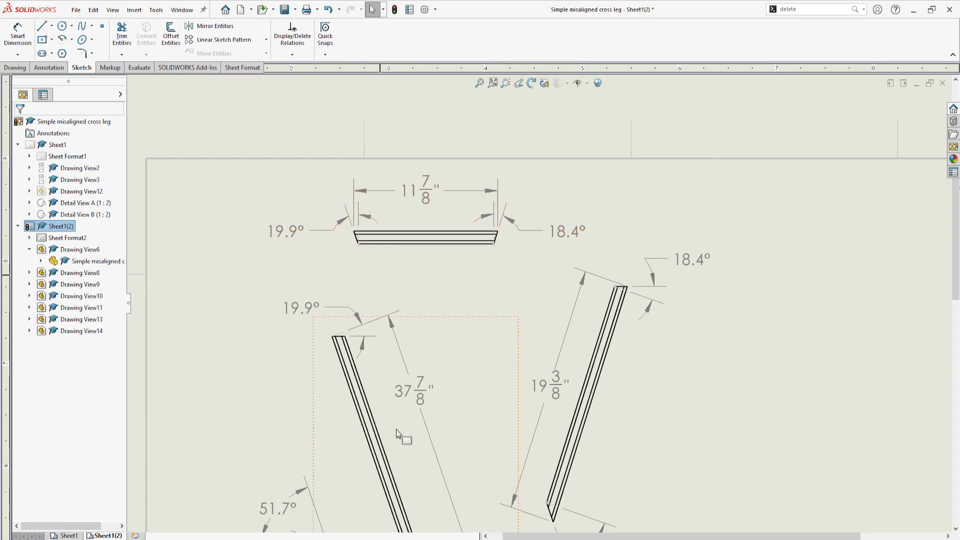
scroll(537, 302, "up", 4)
scroll(526, 442, "down", 5)
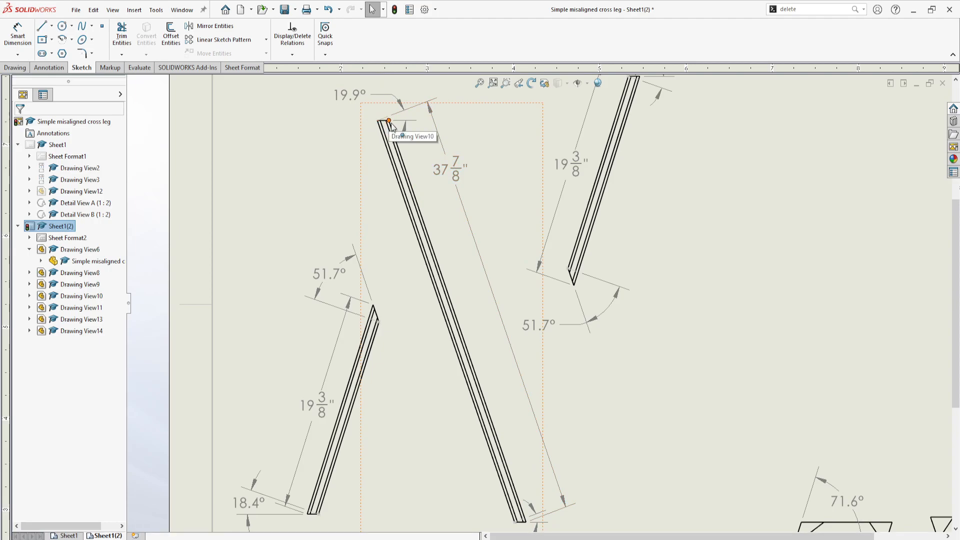
key("f")
scroll(481, 362, "down", 8)
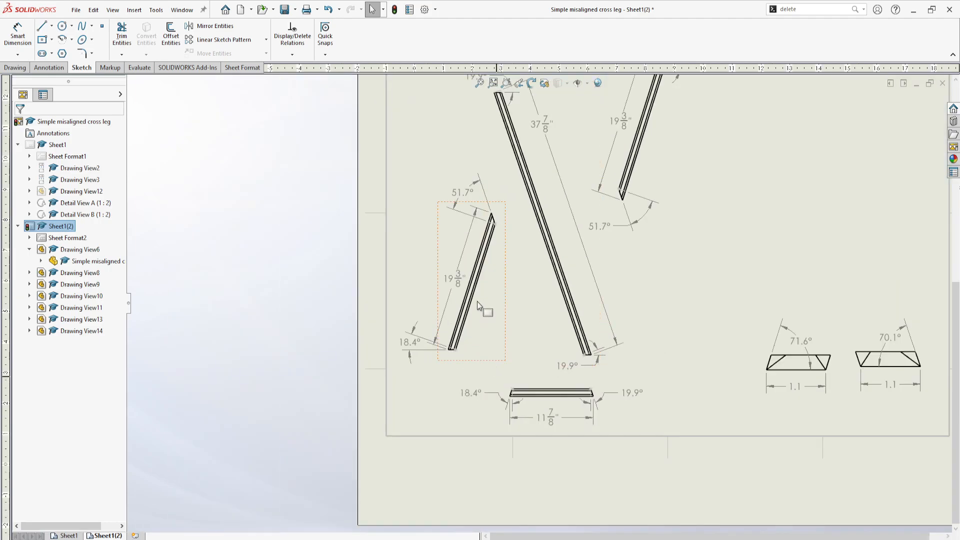
key("f")
scroll(645, 251, "up", 3)
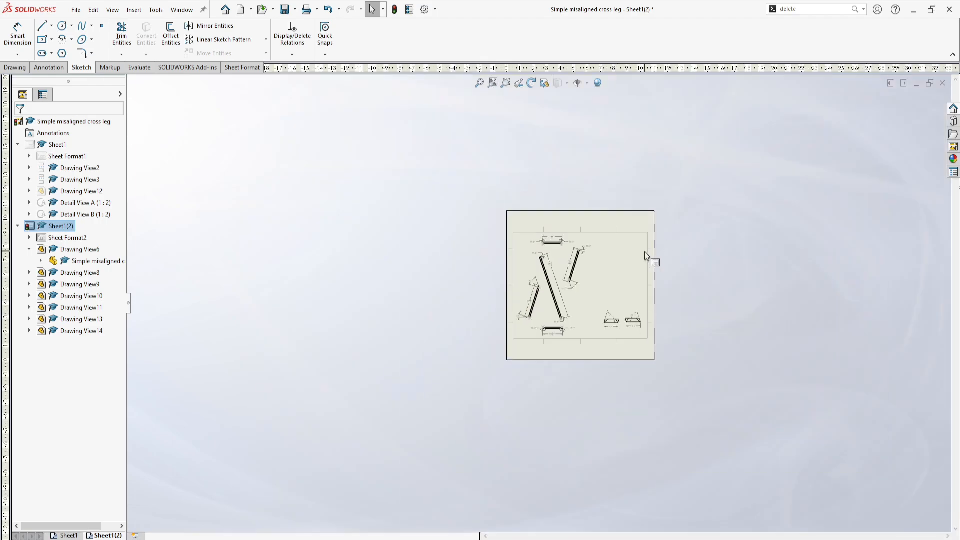
scroll(587, 314, "down", 5)
scroll(581, 295, "down", 2)
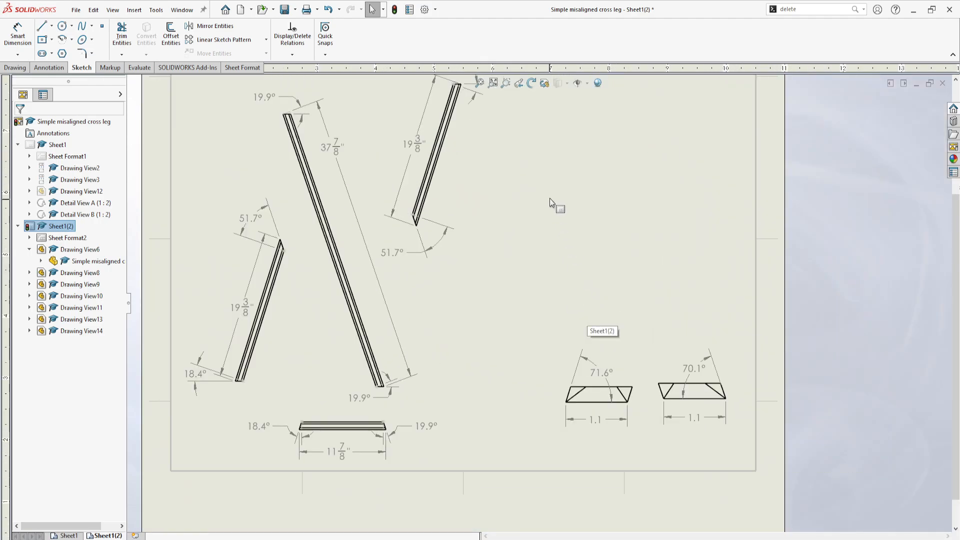
Step: Inspect the width and angle dimensions of the two beveled end caps and return to Sheet1
key("f")
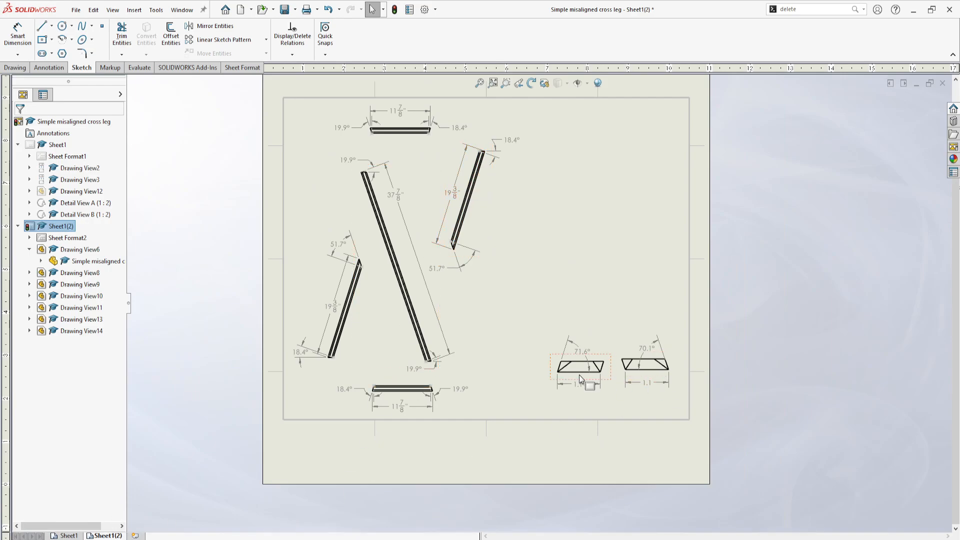
scroll(592, 395, "down", 2)
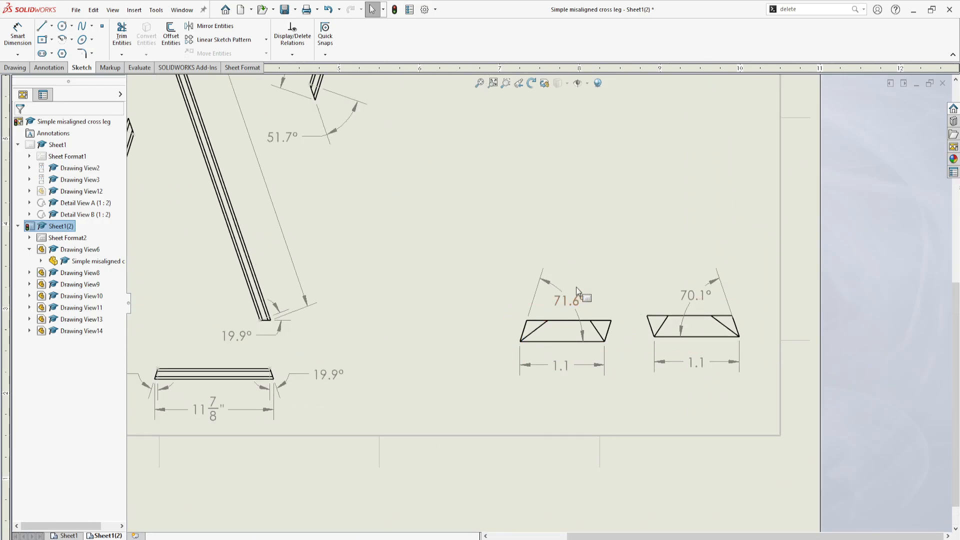
scroll(560, 299, "up", 2)
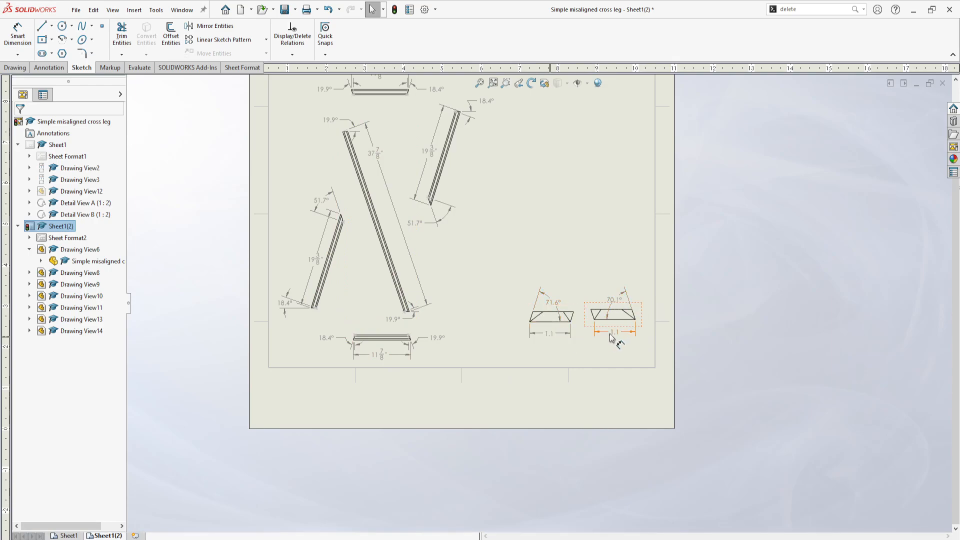
scroll(608, 345, "down", 2)
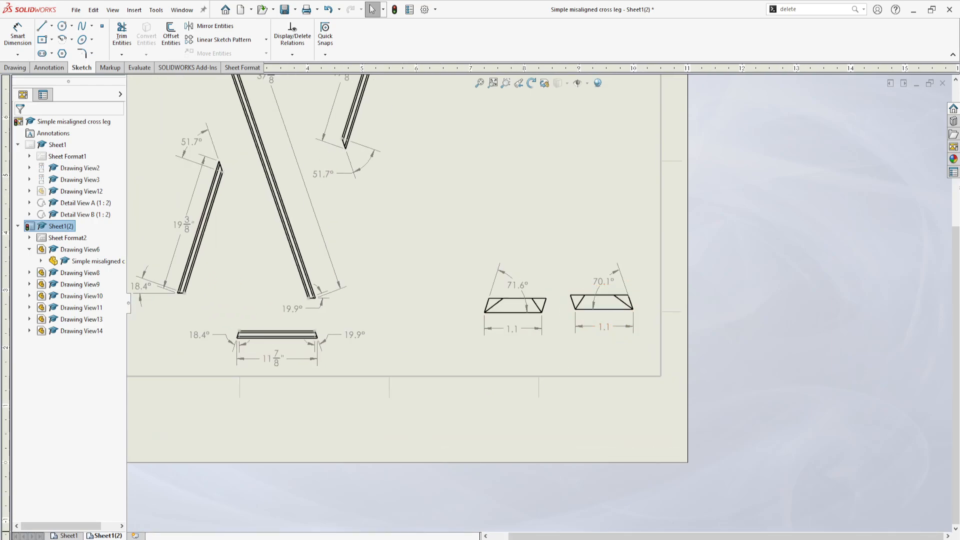
left_click(68, 534)
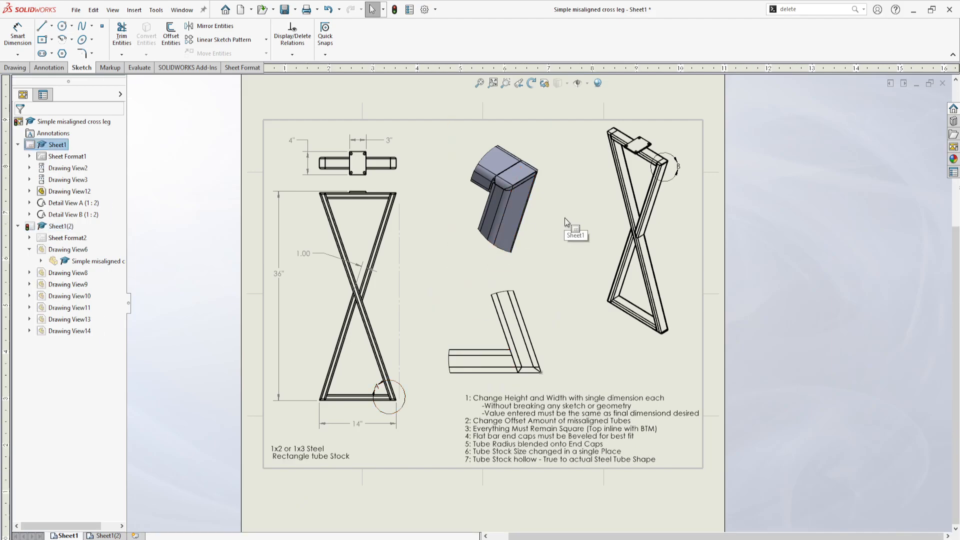